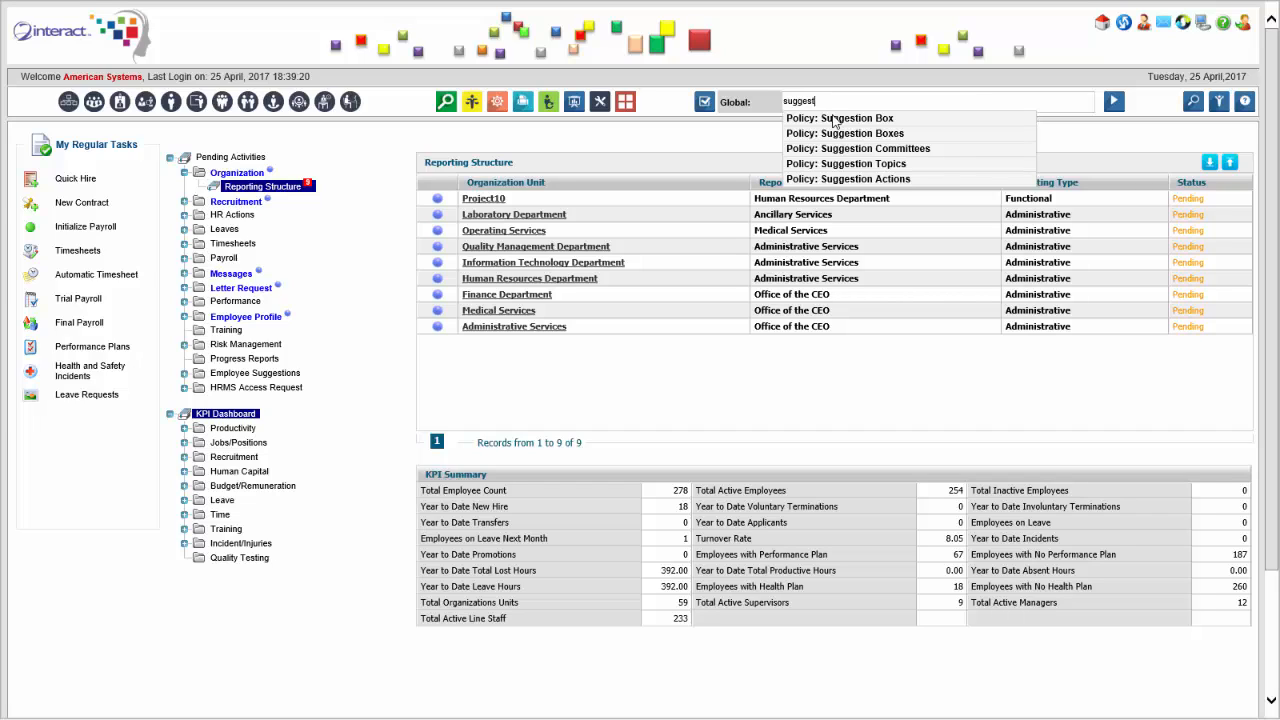
# Open the Suggestion Boxes policy and enable the HR suggestion box for all employees.
pyautogui.click(847, 135)
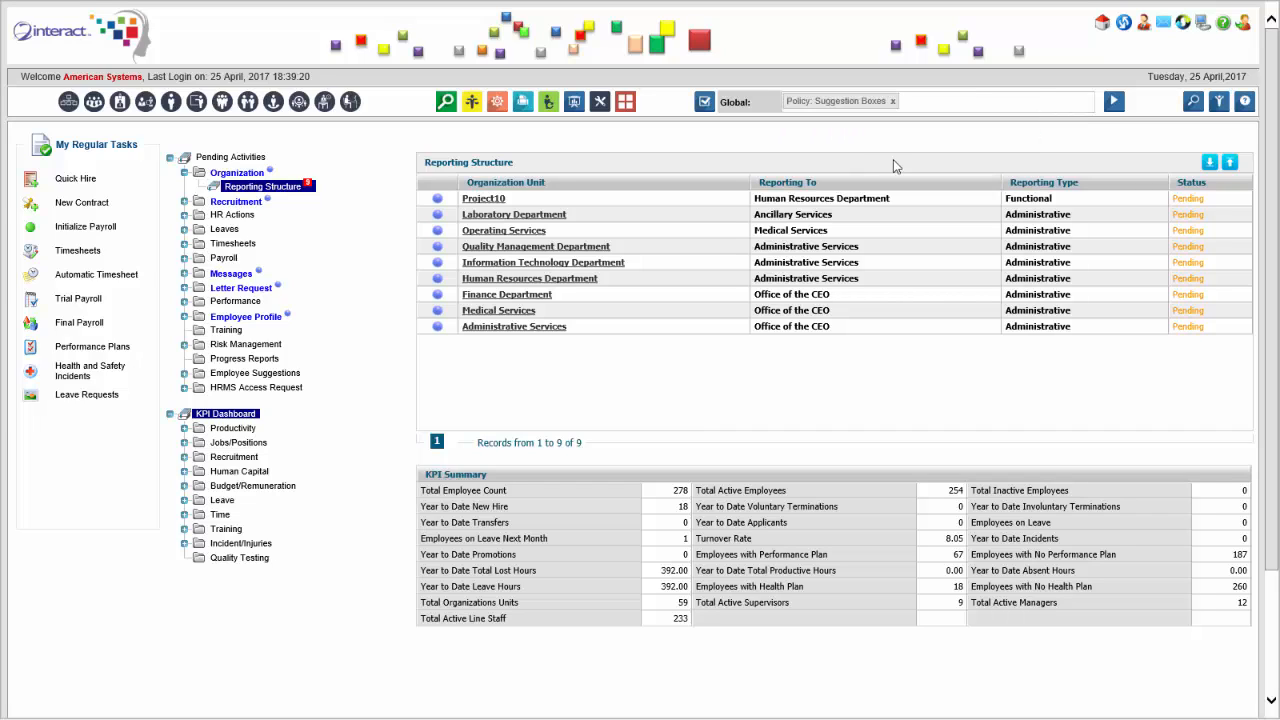
pyautogui.click(1114, 103)
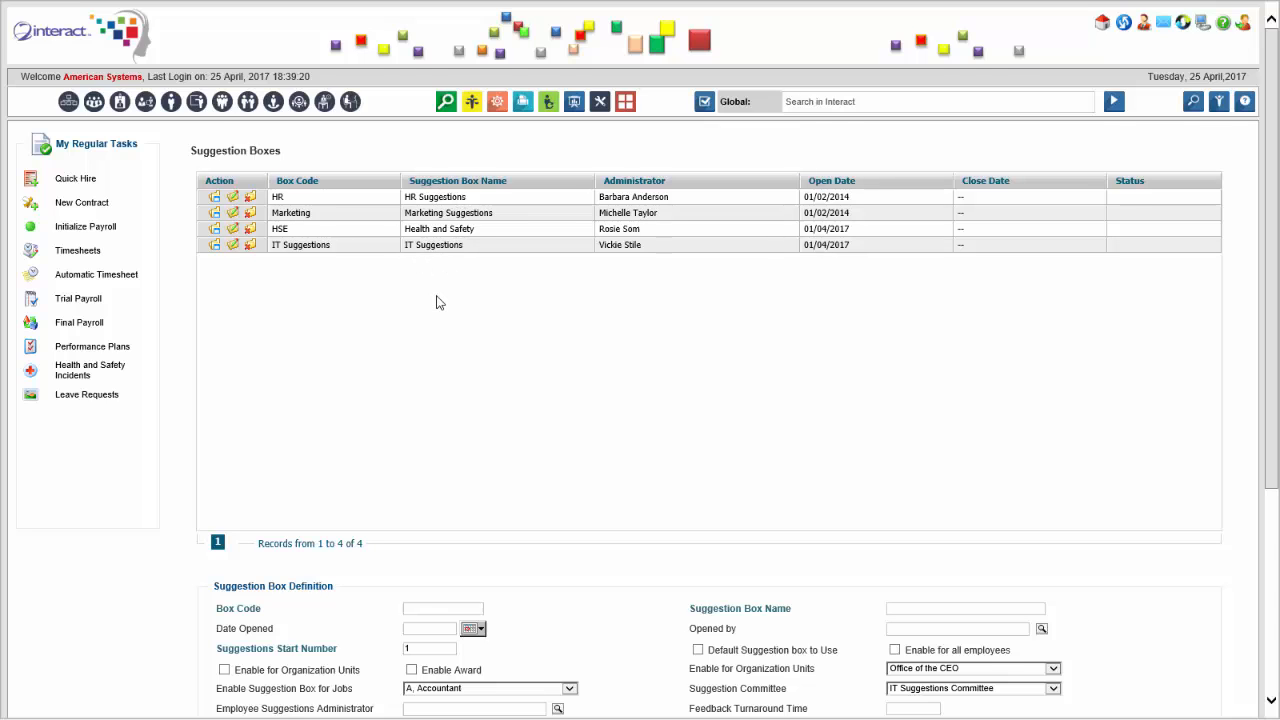
pyautogui.scroll(-2, 440, 302)
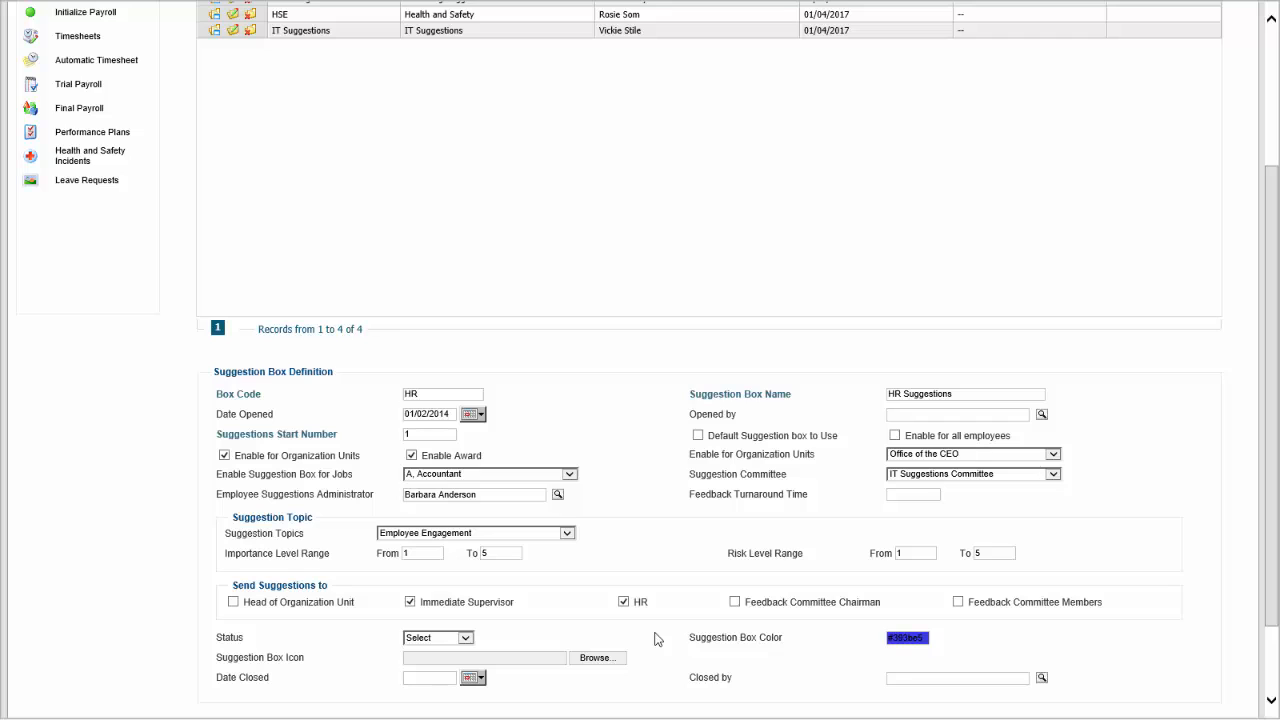
pyautogui.scroll(-1, 655, 638)
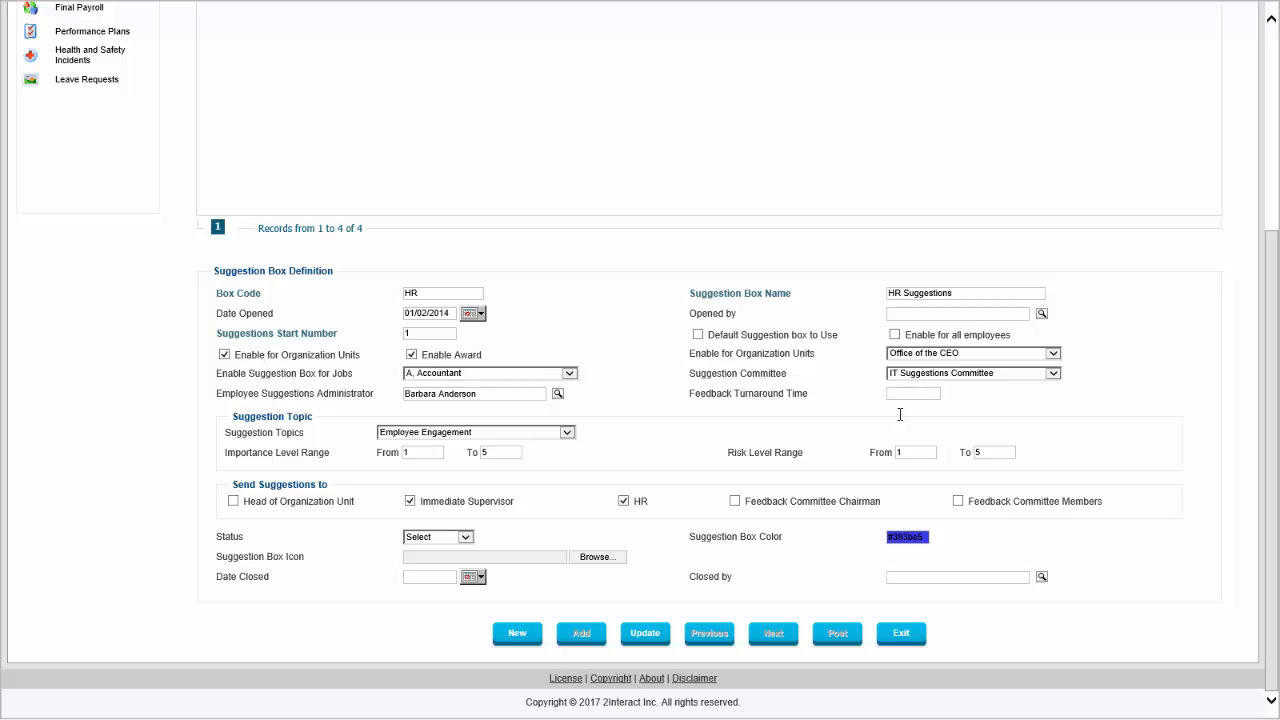
pyautogui.click(895, 335)
pyautogui.scroll(3, 697, 505)
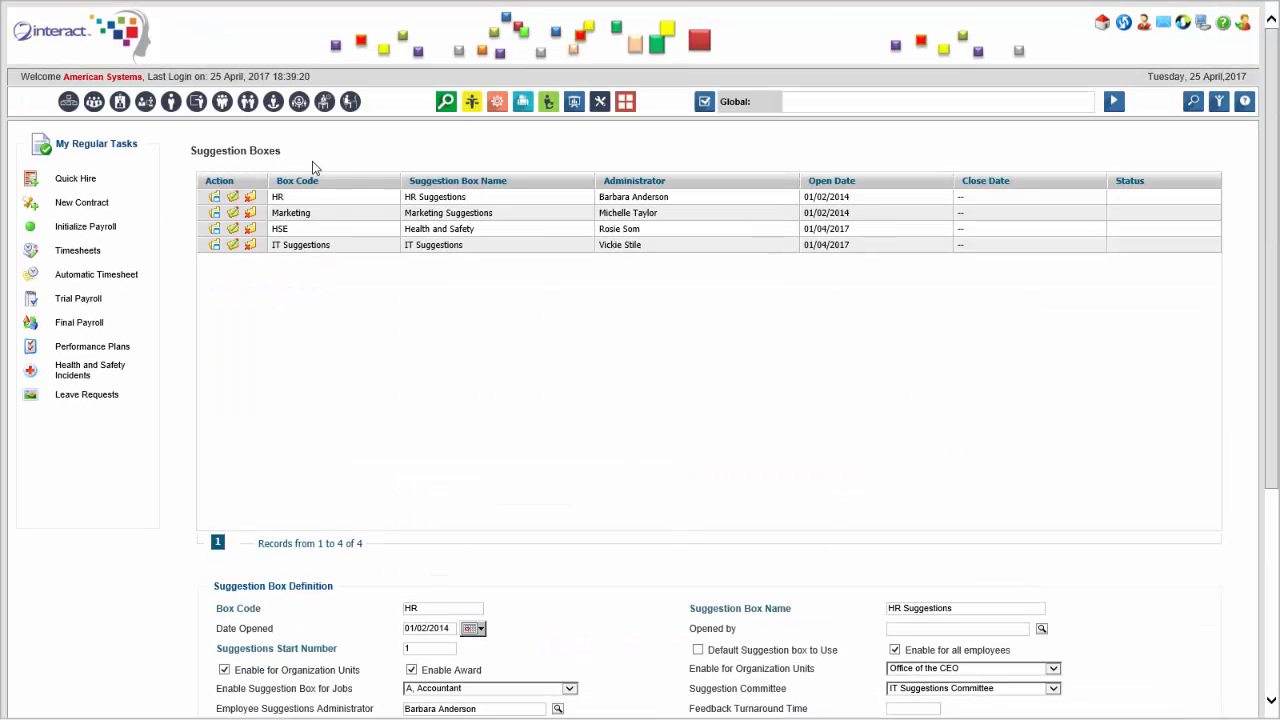
# Find and open the Suggestion Topics policy, and review its list and the topic definition form.
pyautogui.click(809, 100)
pyautogui.write('suggestion top')
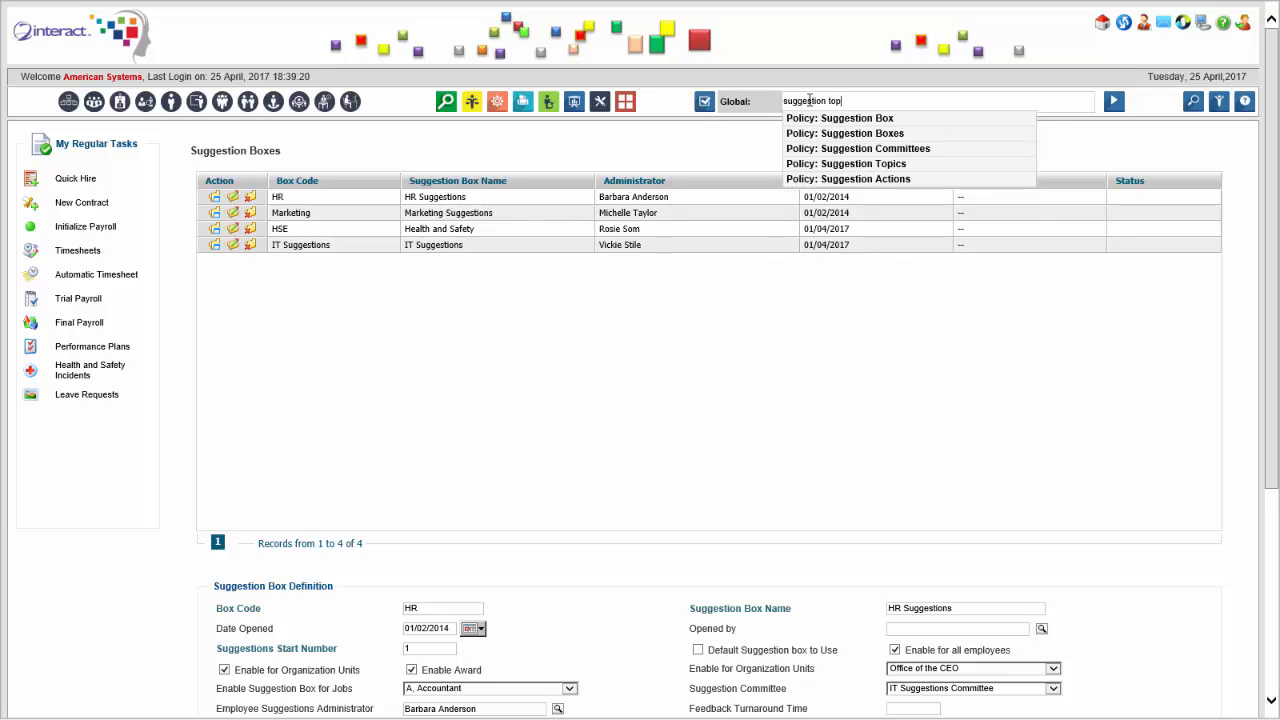
pyautogui.click(926, 163)
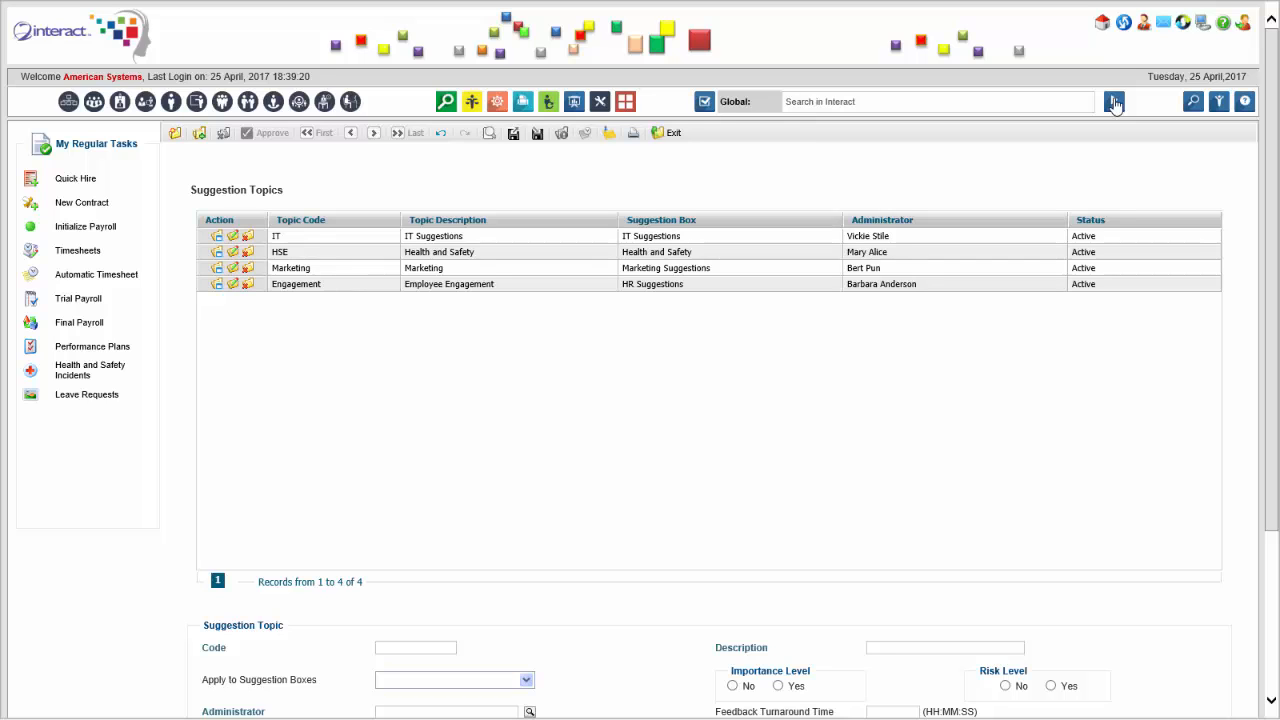
pyautogui.scroll(-1, 1045, 205)
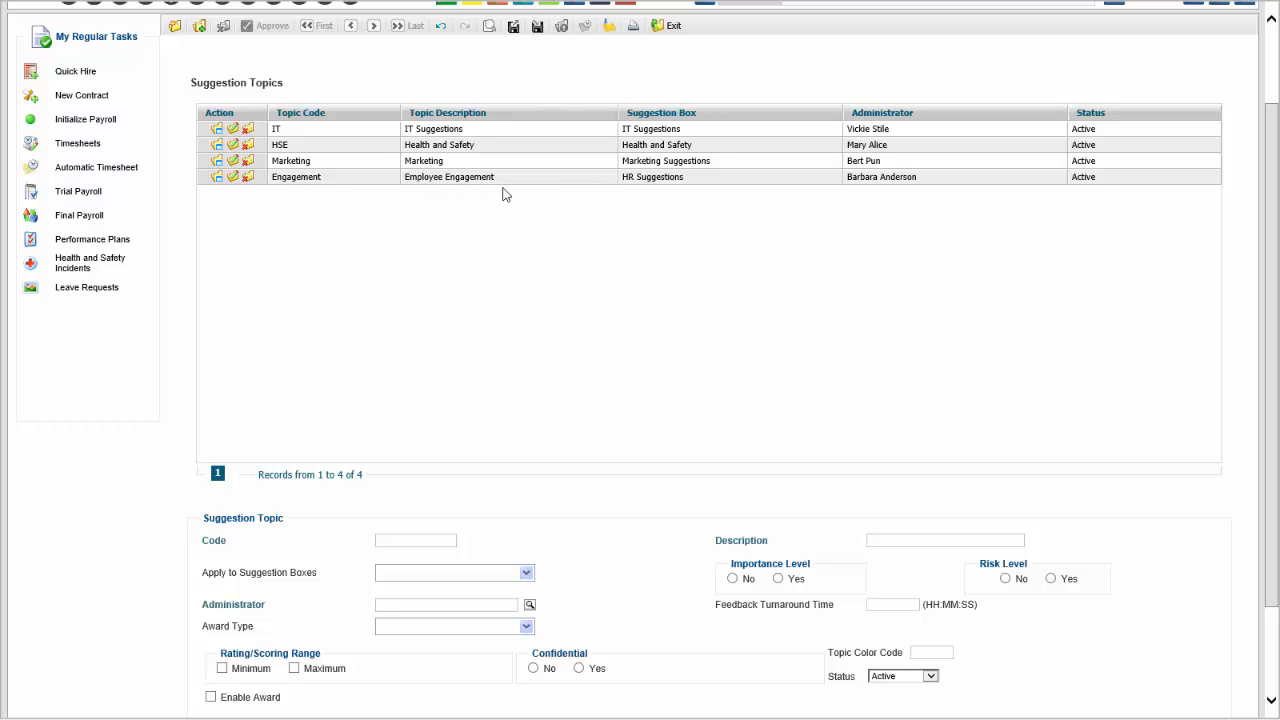
pyautogui.scroll(1, 316, 118)
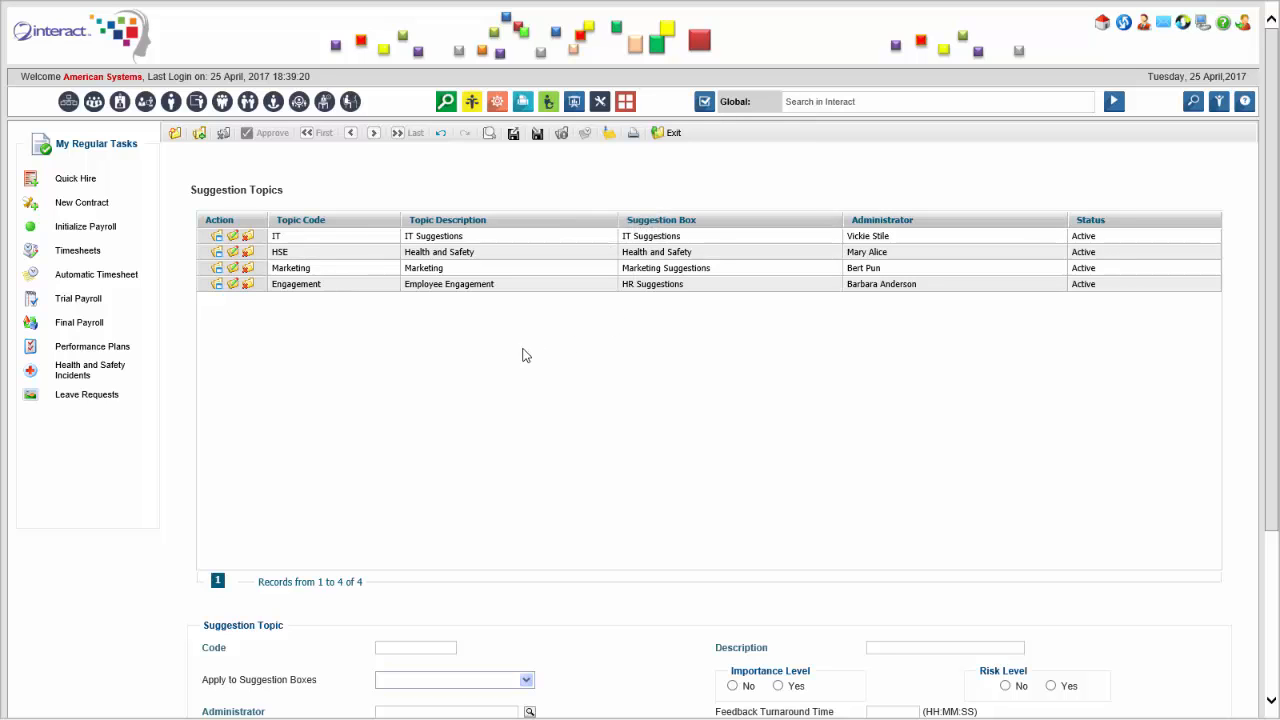
# Load the HSE (Health and Safety) topic's definition to examine its settings, including confidentiality and awards.
pyautogui.scroll(-1, 564, 315)
pyautogui.scroll(-1, 564, 315)
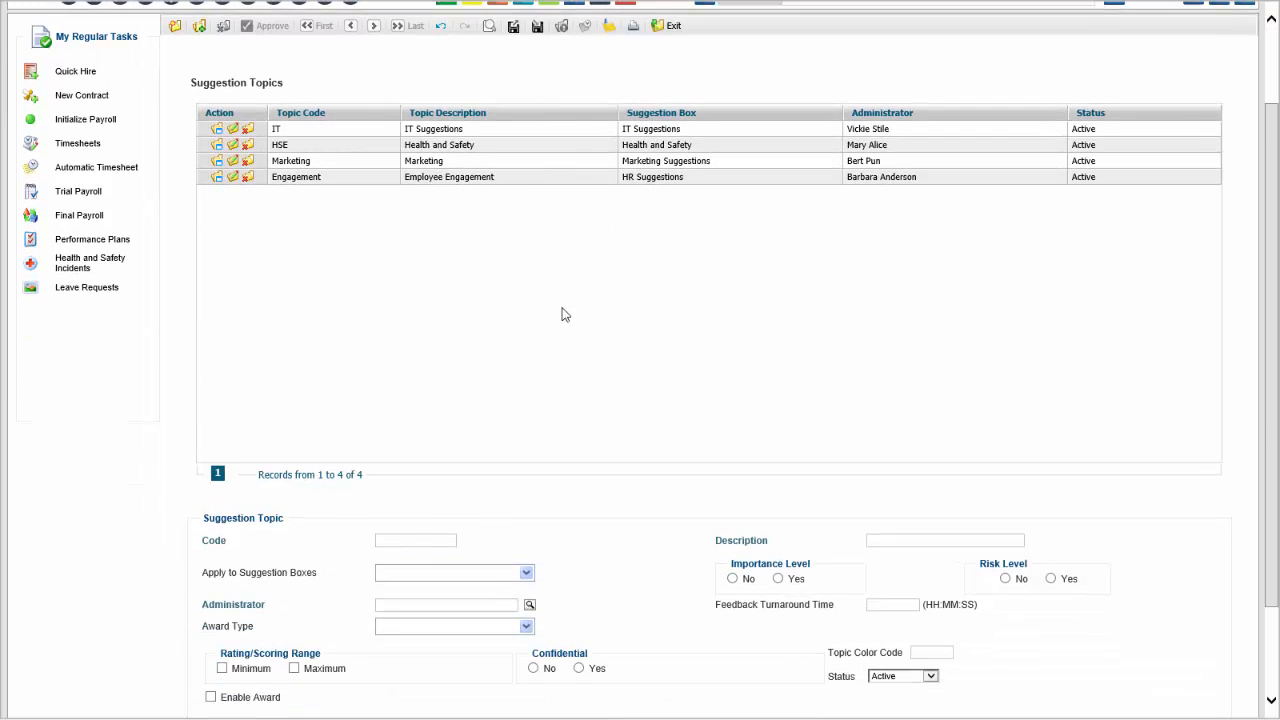
pyautogui.scroll(-1, 540, 280)
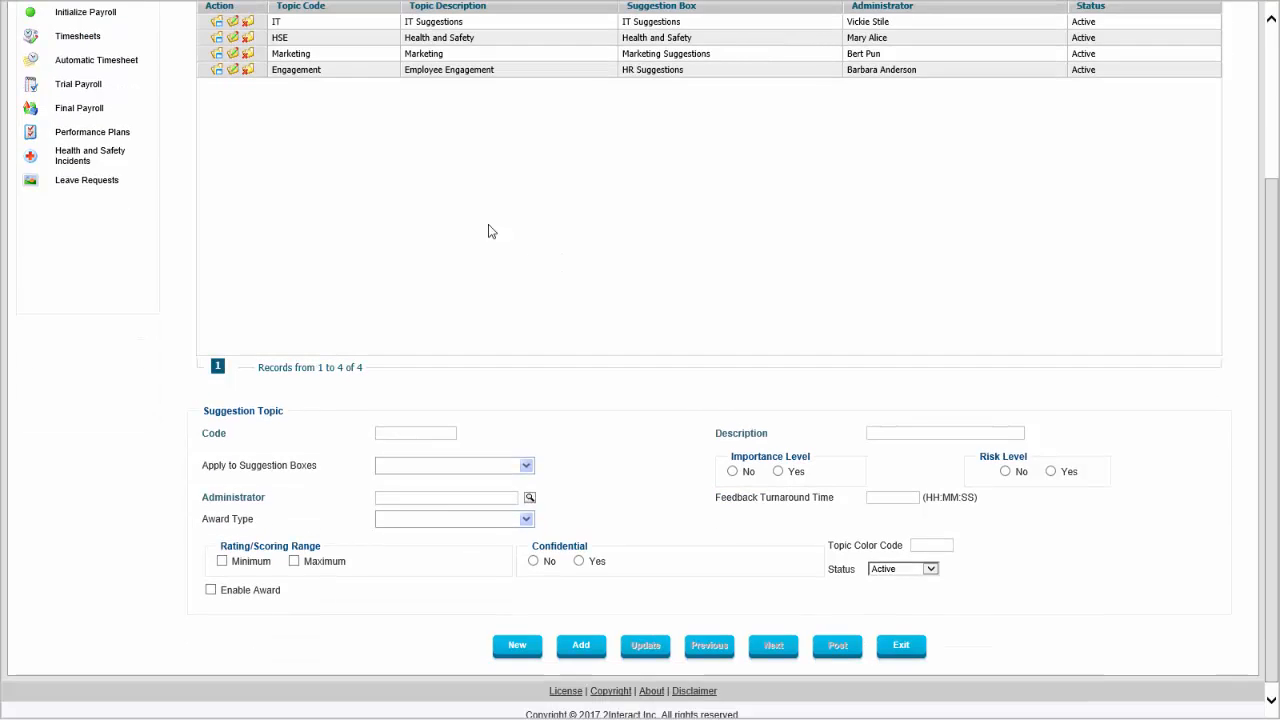
pyautogui.click(232, 38)
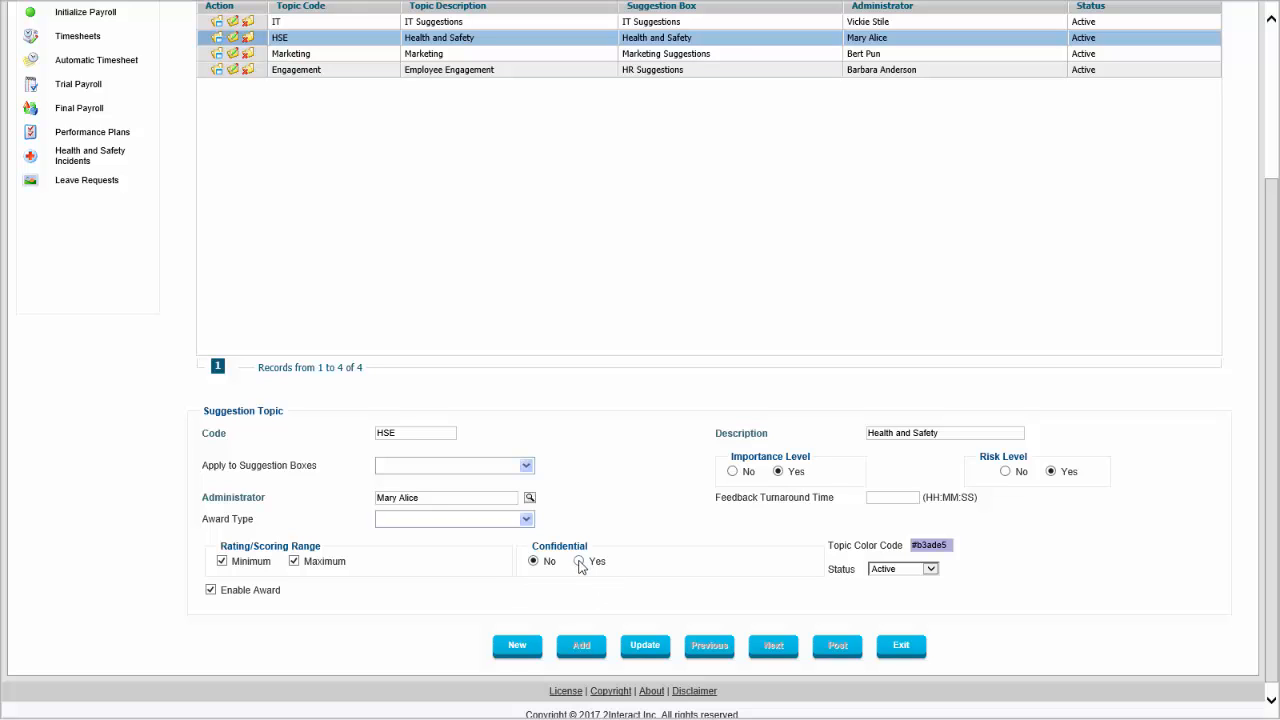
# Find and open the Suggestion Committees policy.
pyautogui.scroll(2, 578, 566)
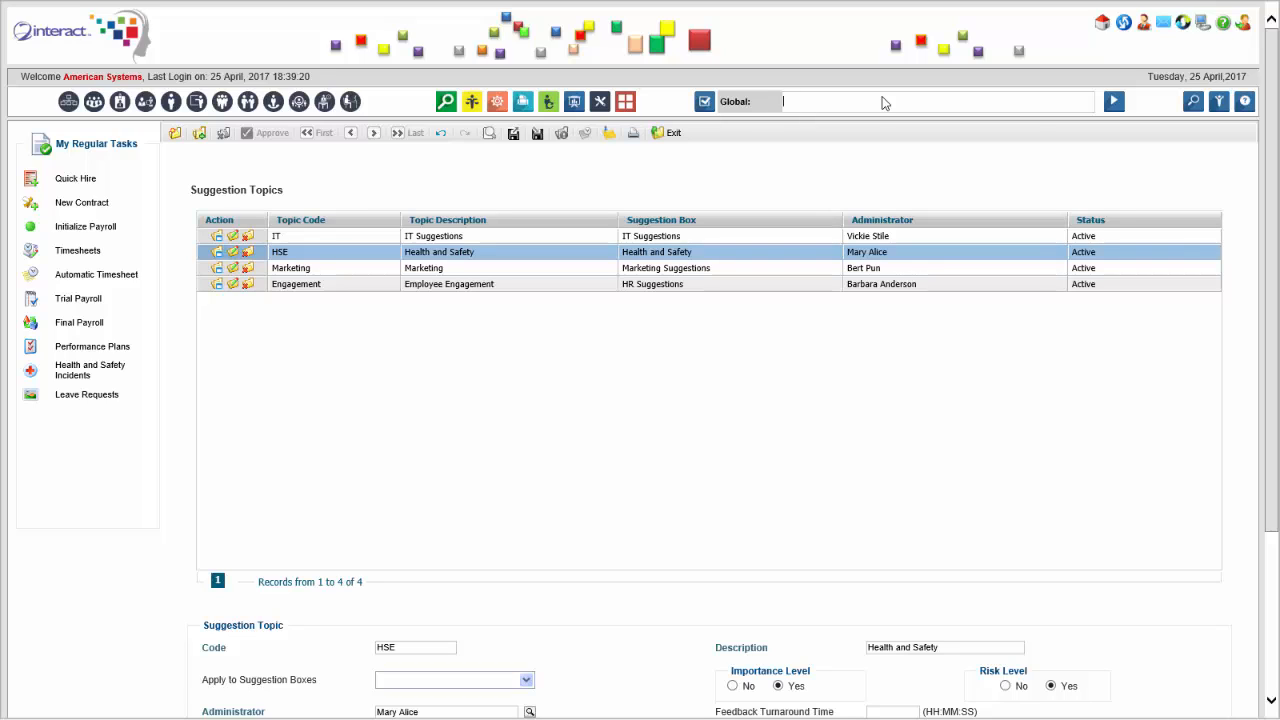
pyautogui.write('suggestio')
pyautogui.click(916, 148)
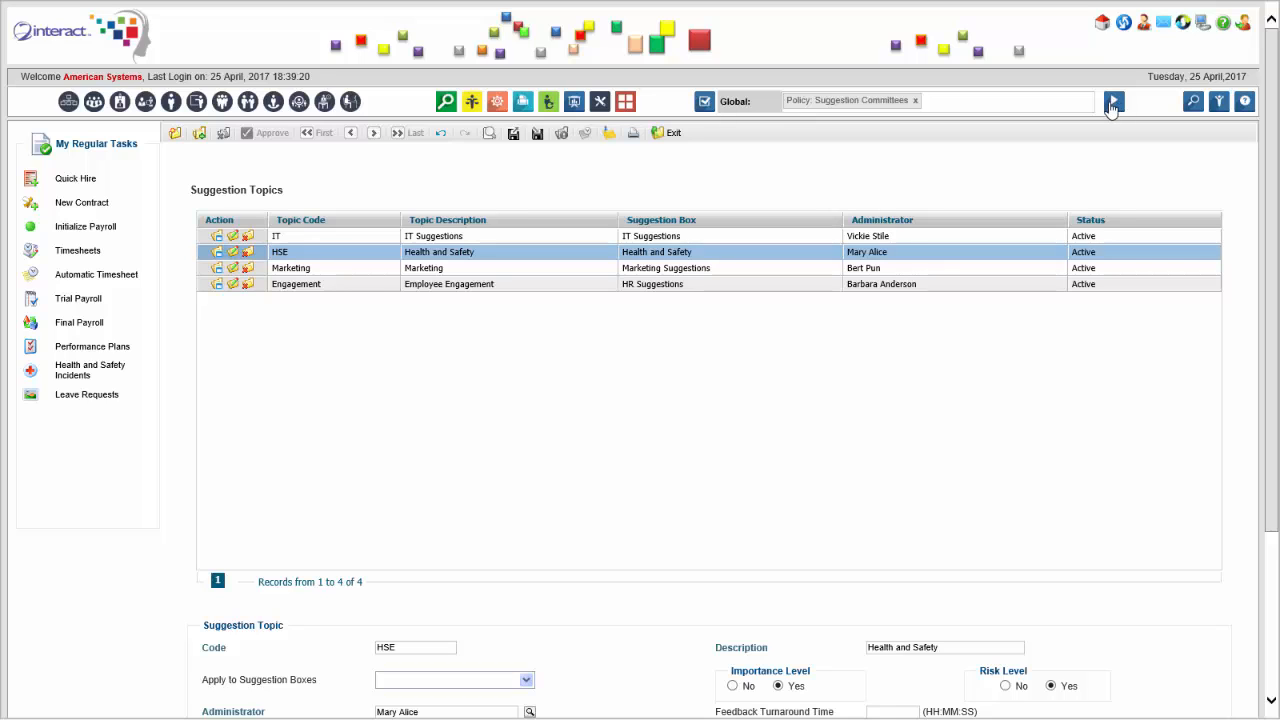
pyautogui.click(1113, 102)
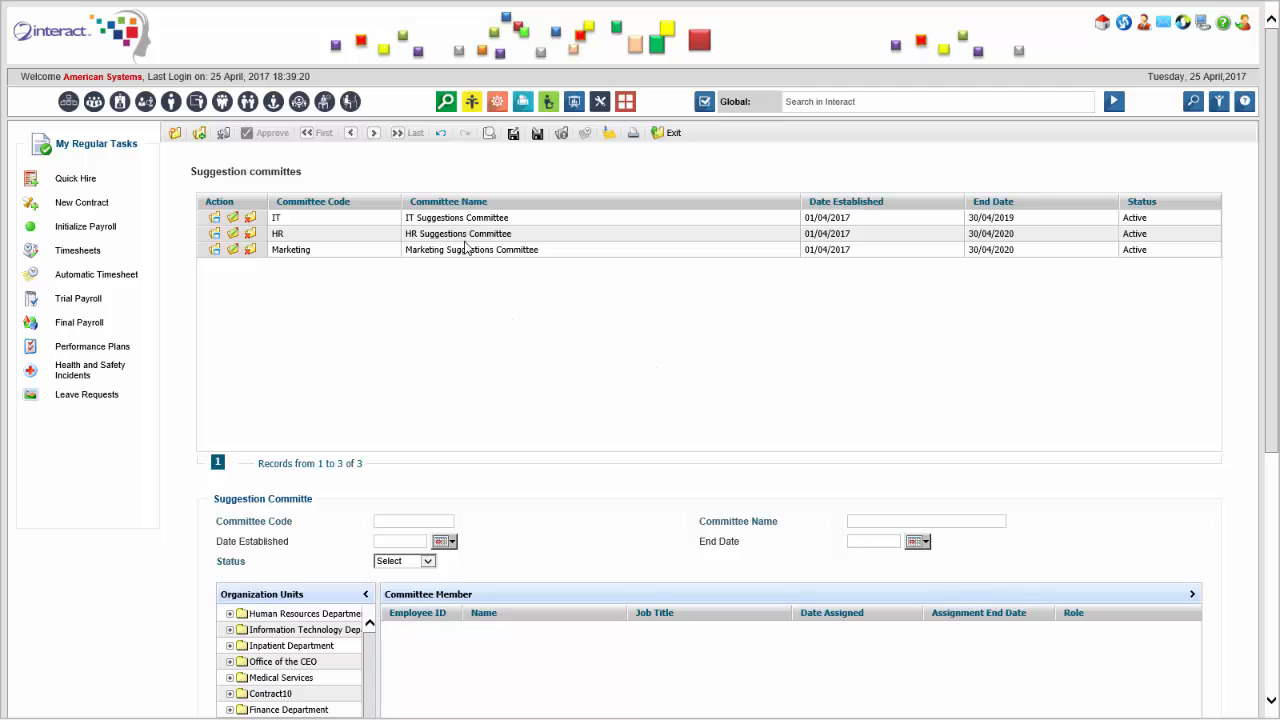
# Load the IT Suggestions Committee record and review its committee members and their assignment dates.
pyautogui.click(227, 220)
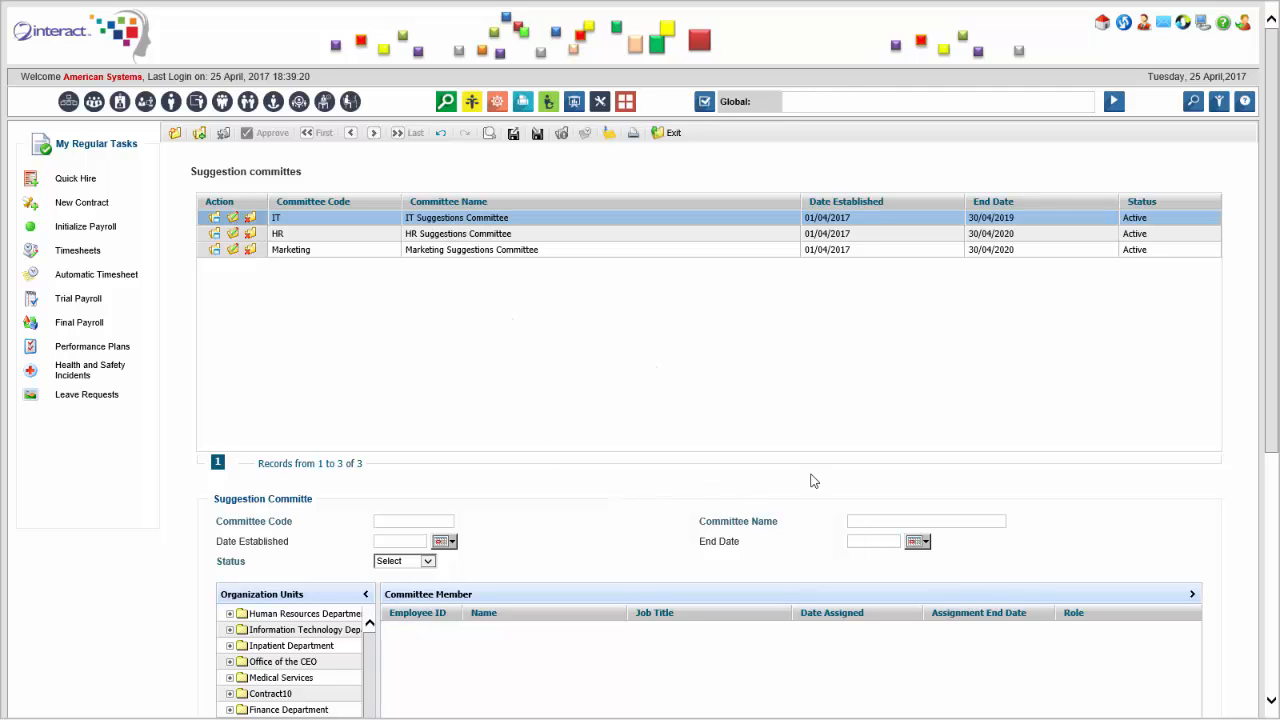
pyautogui.moveTo(1271, 386); pyautogui.dragTo(1256, 431)
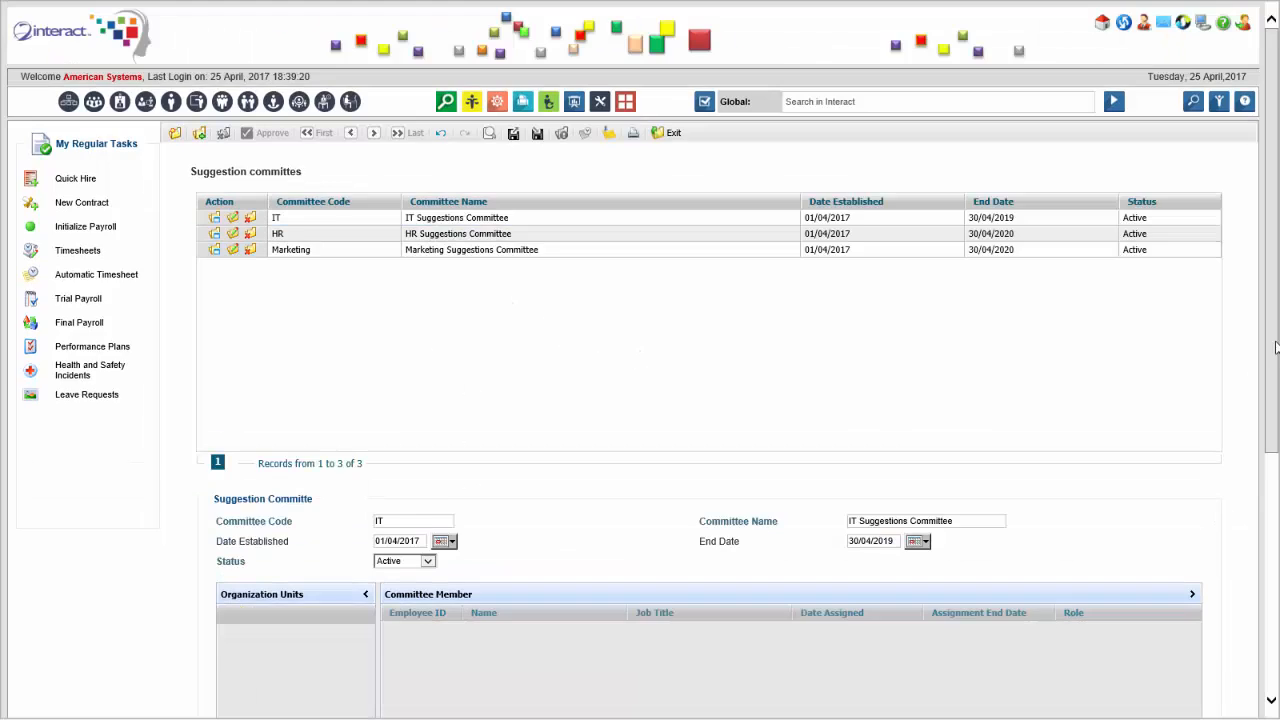
pyautogui.moveTo(1273, 360); pyautogui.dragTo(1258, 598)
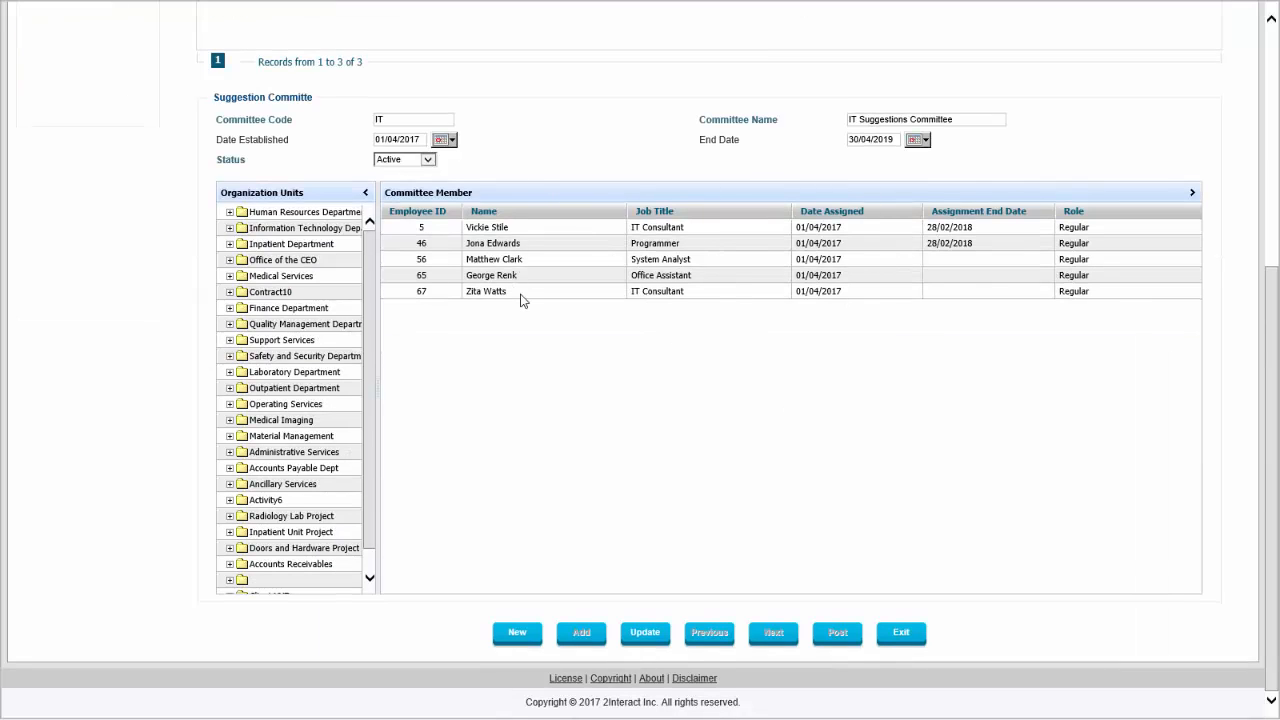
pyautogui.scroll(3, 577, 356)
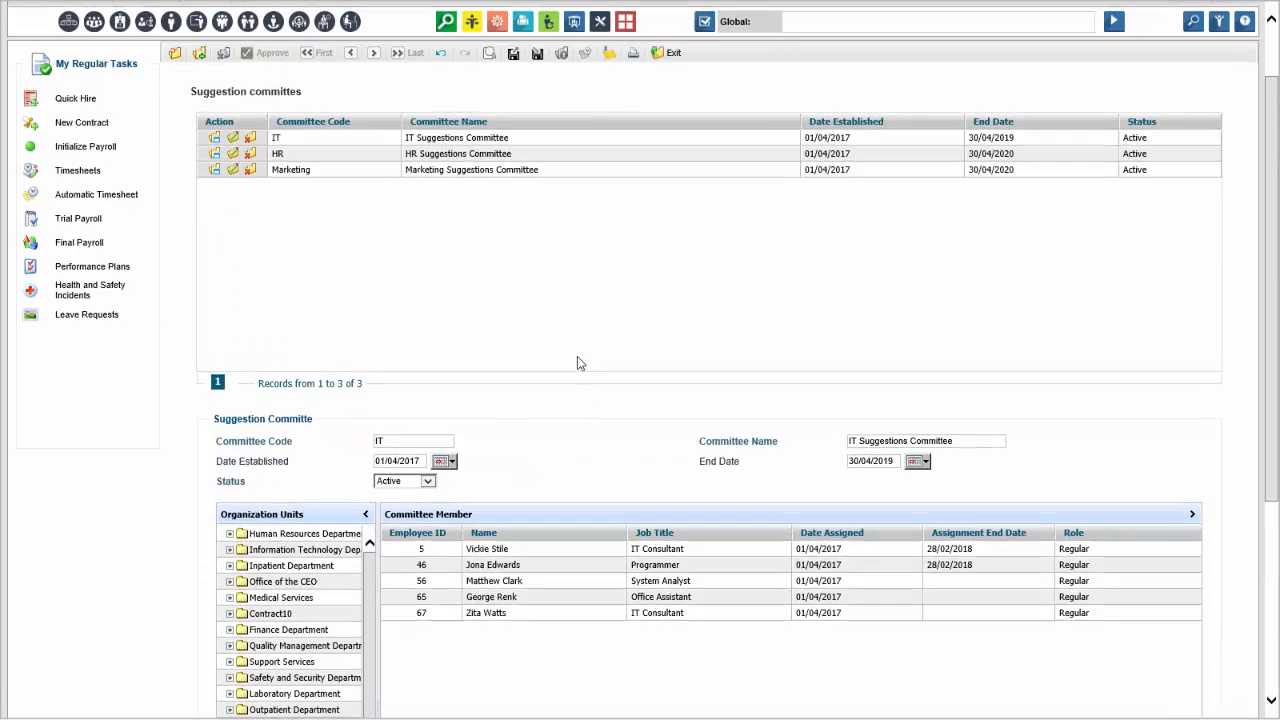
# Open the Impact Types policy and examine the Employee Satisfaction impact type's definition.
pyautogui.scroll(1, 858, 460)
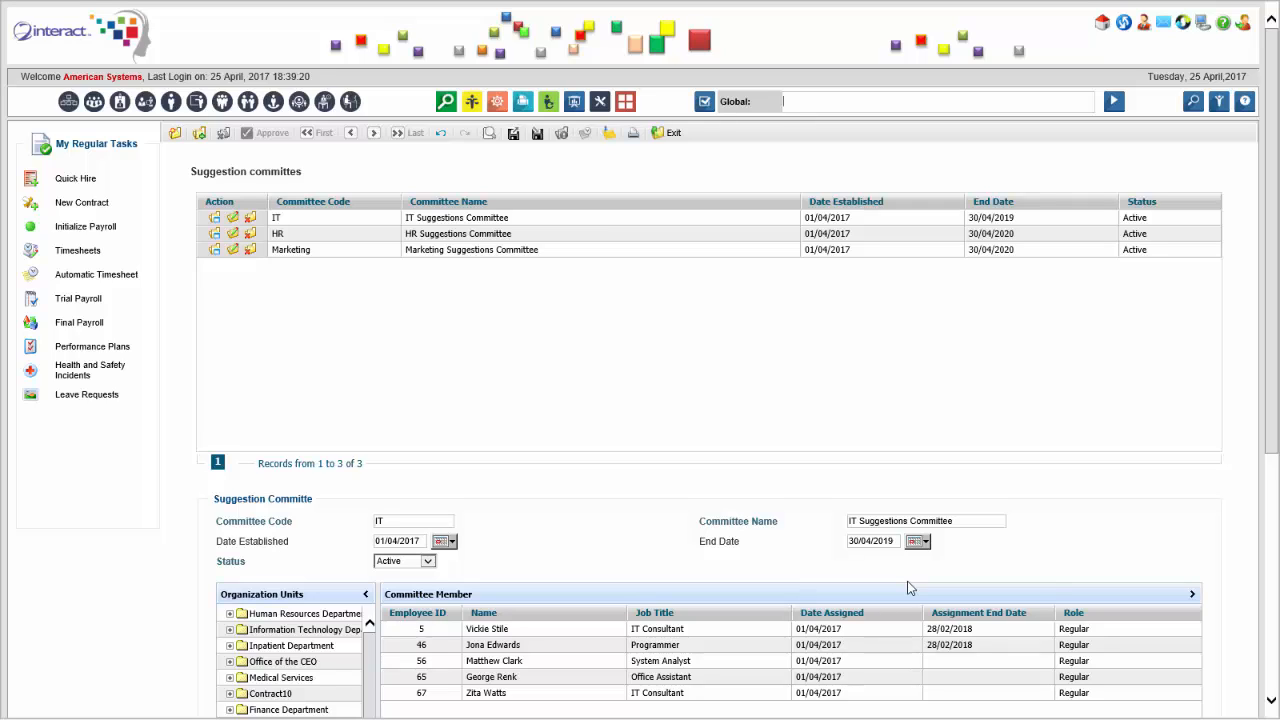
pyautogui.write('impact')
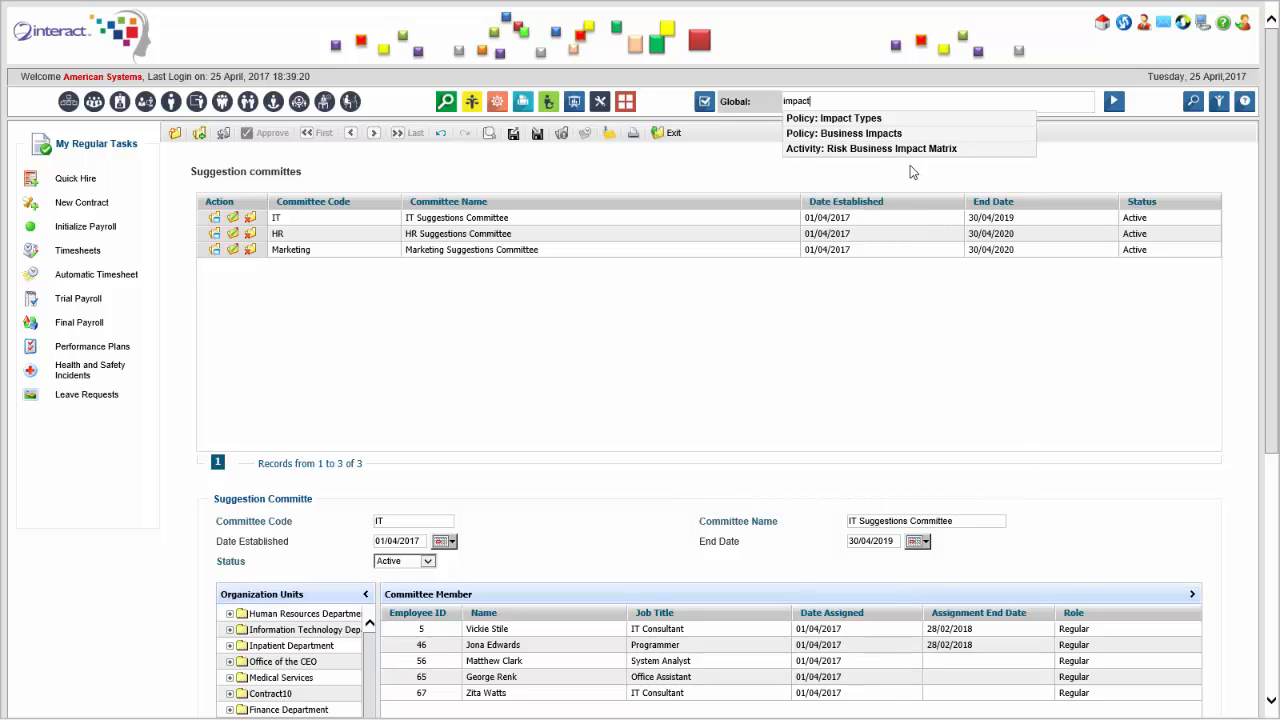
pyautogui.press('Return')
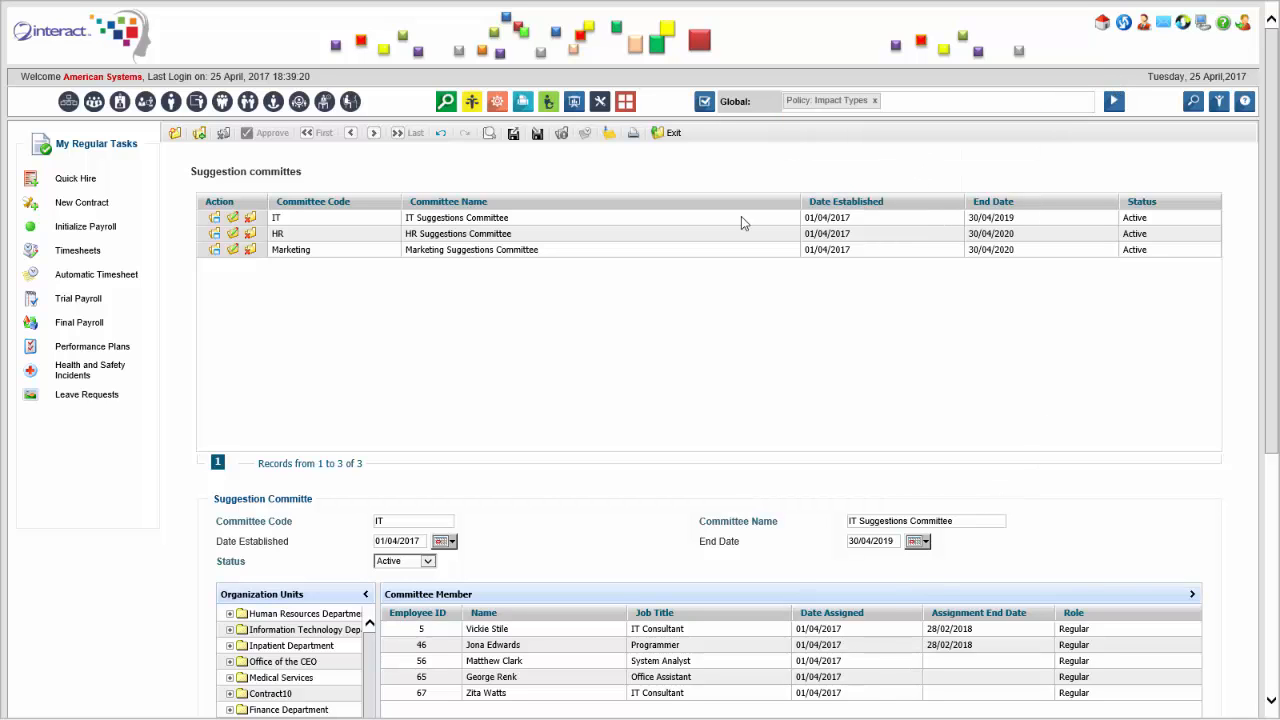
pyautogui.scroll(-1, 543, 206)
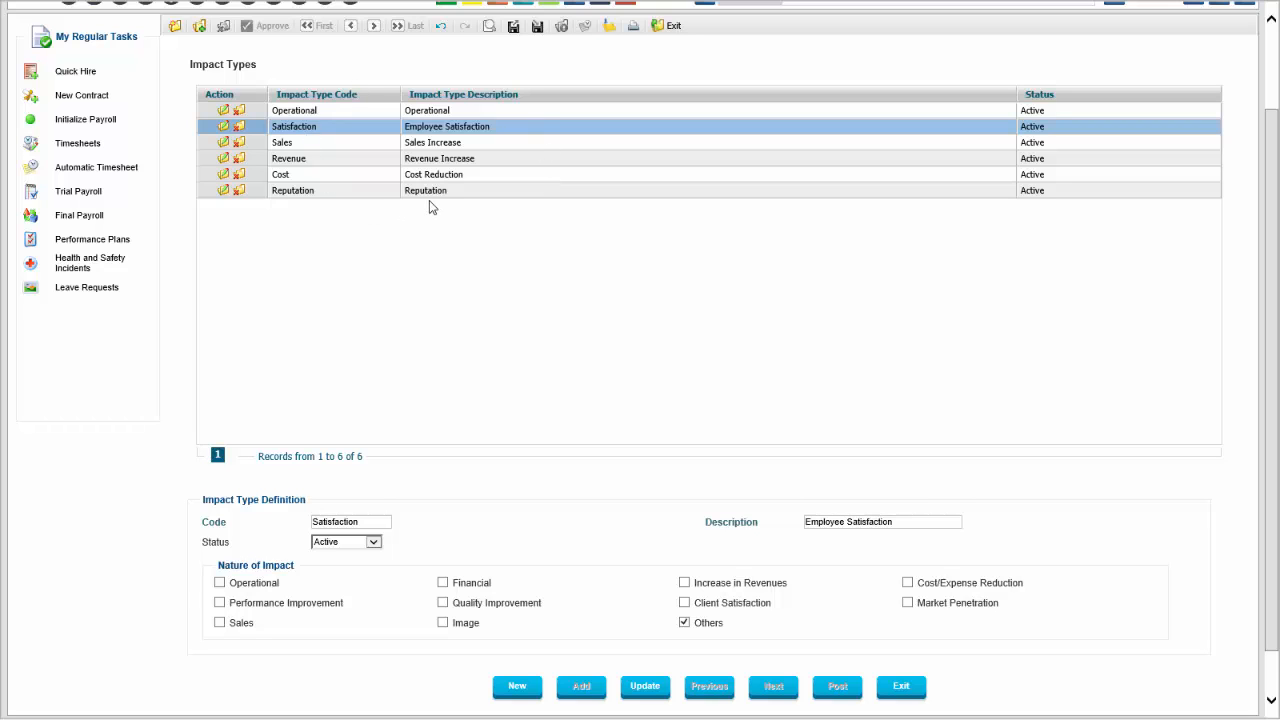
pyautogui.scroll(1, 429, 200)
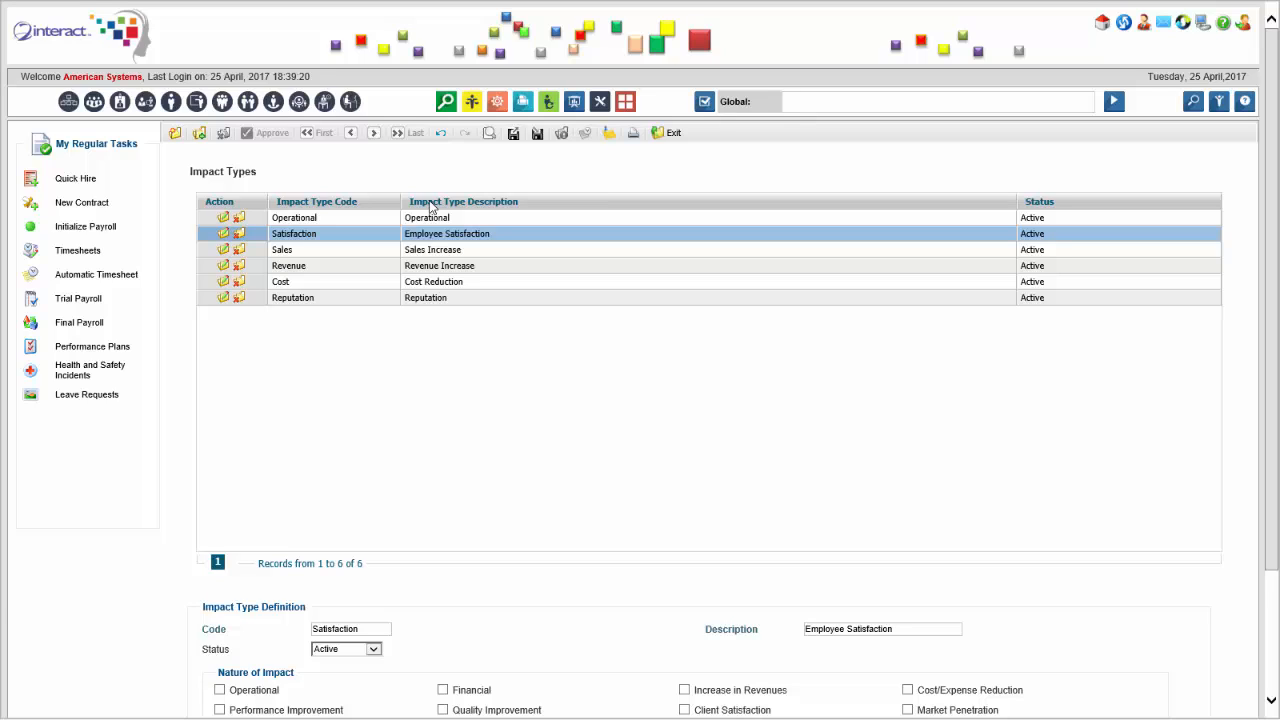
# Search for "award", open the Award Types policy, and review the defined awards and the award definition form.
pyautogui.click(830, 101)
pyautogui.write('award')
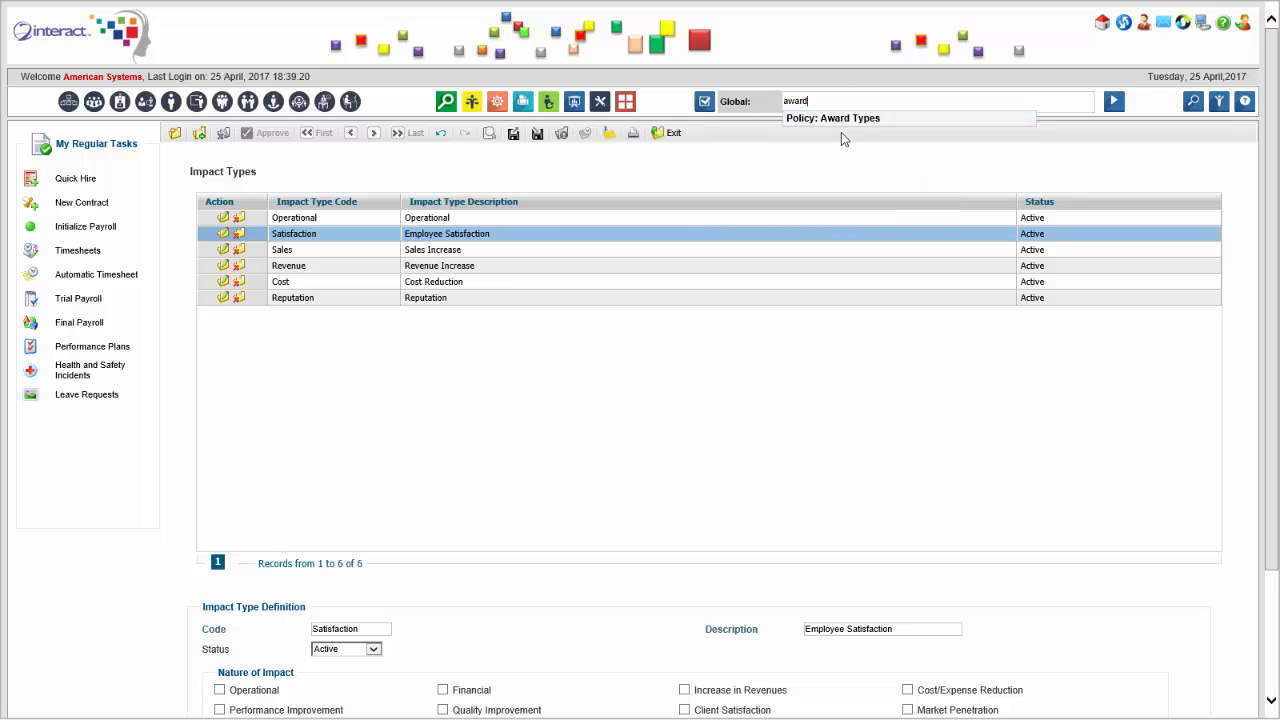
pyautogui.press('BackSpace')
pyautogui.press('BackSpace')
pyautogui.press('BackSpace')
pyautogui.press('BackSpace')
pyautogui.write('ward')
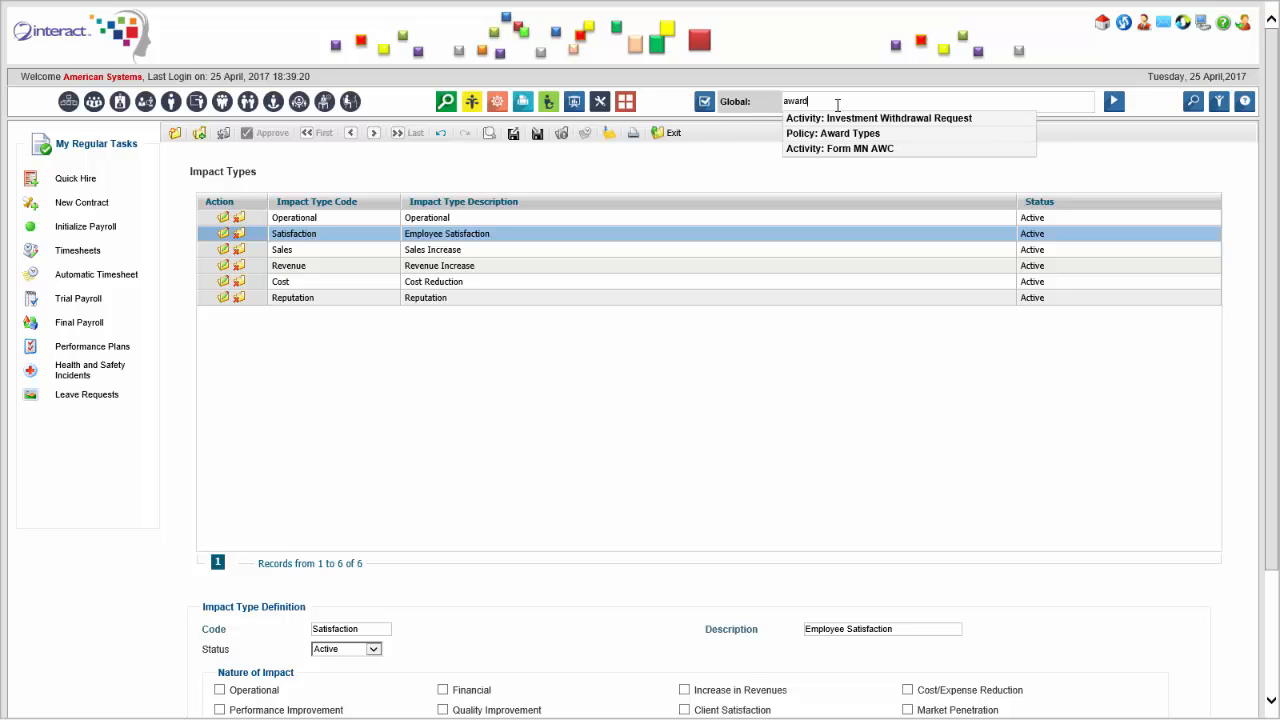
pyautogui.click(855, 120)
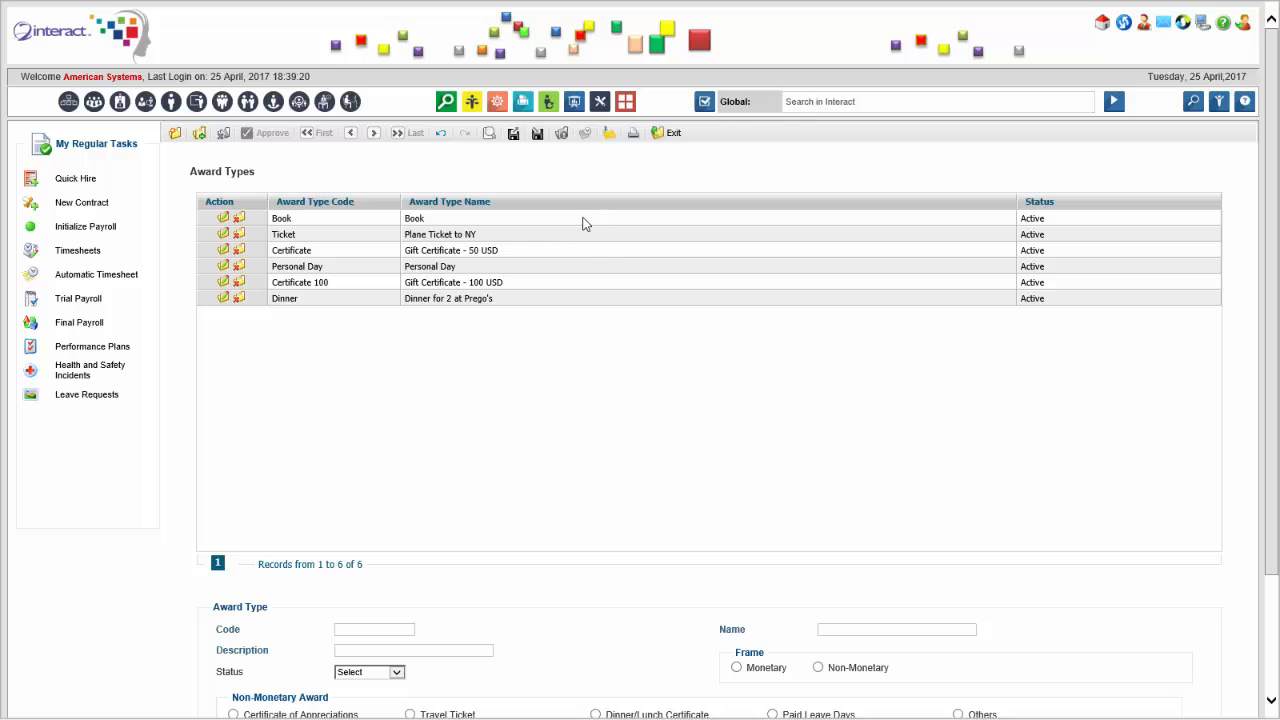
pyautogui.scroll(-2, 382, 337)
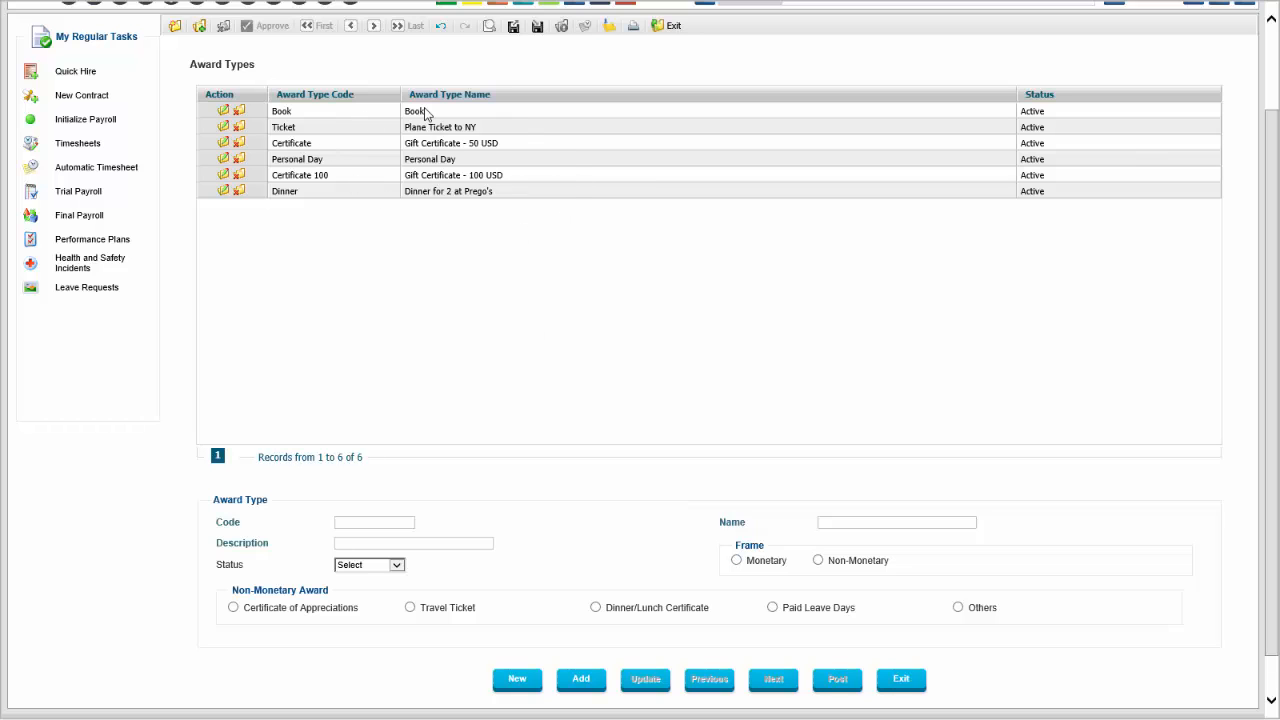
pyautogui.scroll(2, 458, 209)
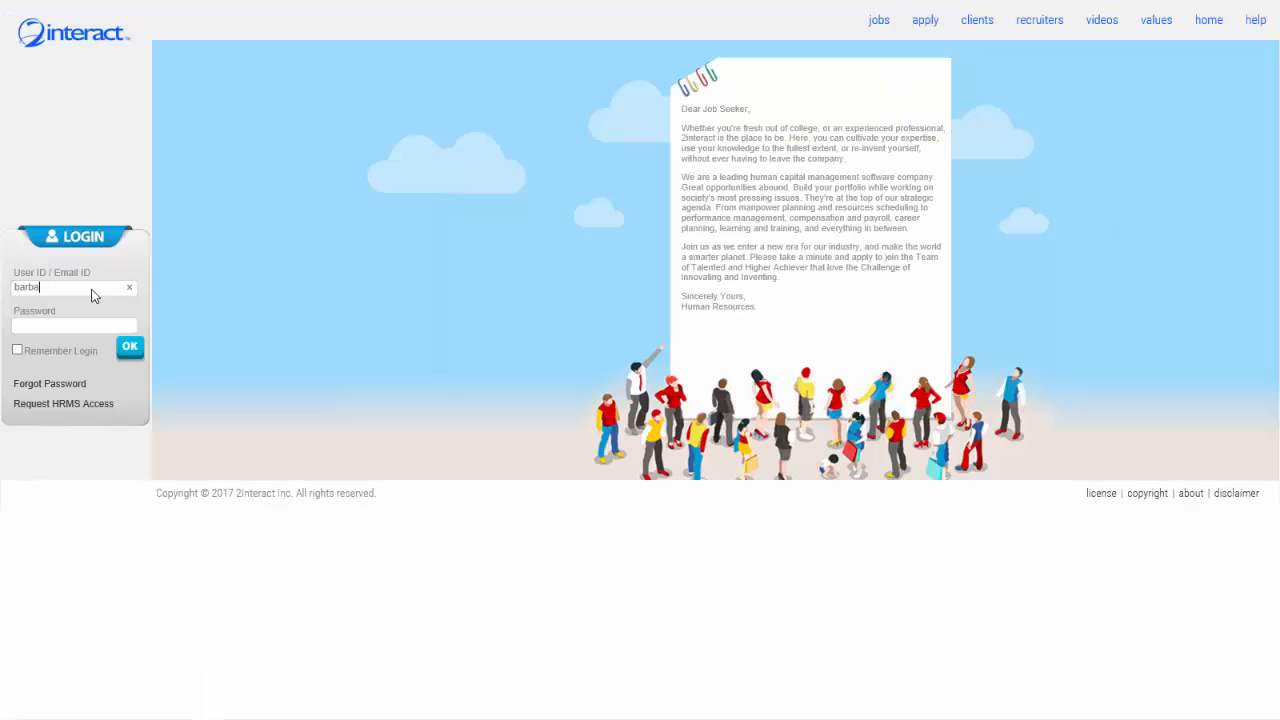
# Sign in as an employee by entering the user ID and the account password.
pyautogui.write('ra')
pyautogui.press('Tab')
pyautogui.write('*******')
pyautogui.press('Return')
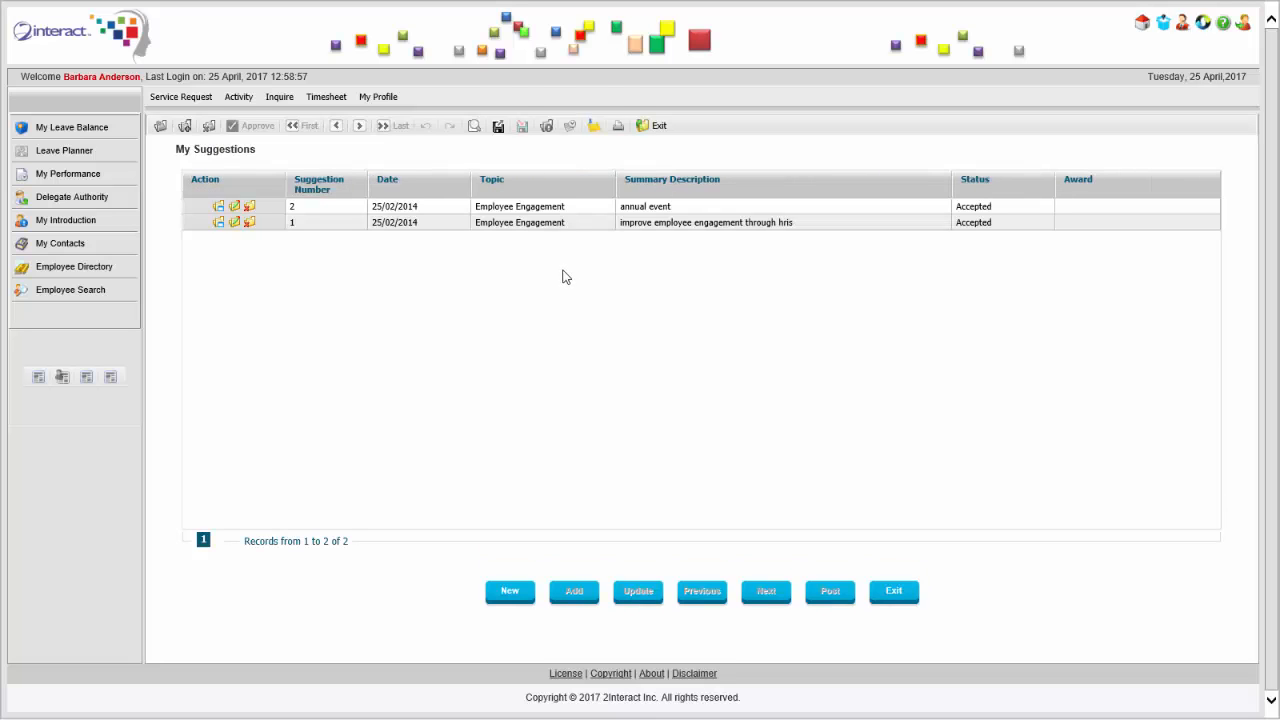
# Start a Health and Safety suggestion summarized "Free Flu Shots", with a detail description encouraging employees to attend the Red Cross bus's free flu shots.
pyautogui.click(508, 600)
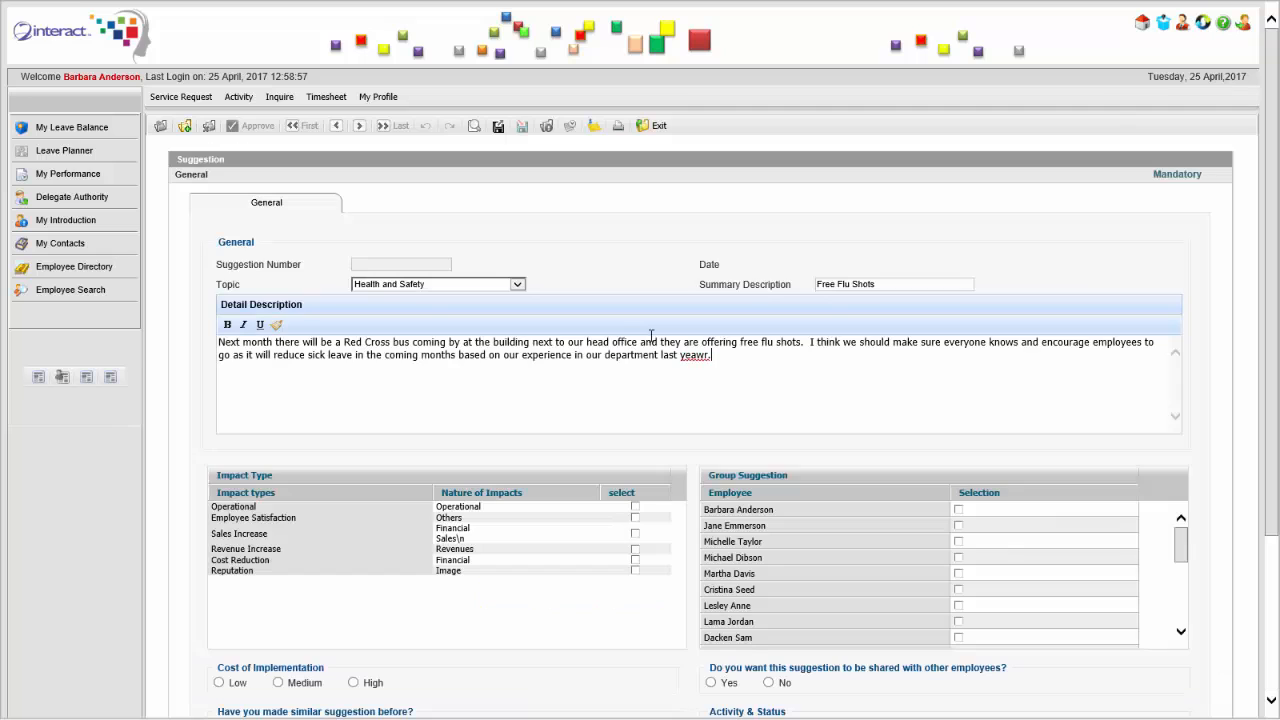
pyautogui.press('BackSpace')
pyautogui.press('BackSpace')
pyautogui.press('BackSpace')
pyautogui.write('r')
# Mark the suggestion's impact as Cost Reduction, its implementation cost as Low, and similar suggestions made before as No.
pyautogui.scroll(-1, 602, 275)
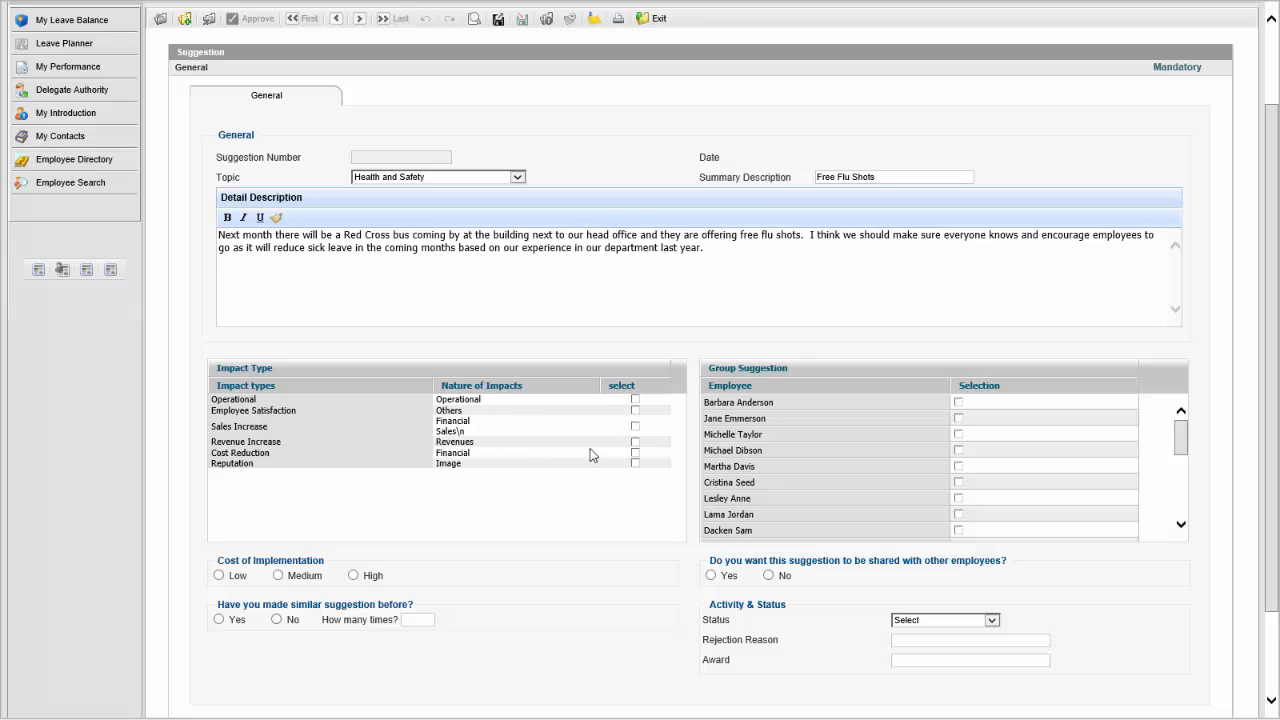
pyautogui.click(635, 453)
pyautogui.click(232, 569)
pyautogui.click(278, 620)
# Allow the suggestion to be shared with other employees and select the first listed employee for the group suggestion.
pyautogui.click(713, 576)
pyautogui.moveTo(1182, 436); pyautogui.dragTo(1183, 396)
pyautogui.click(958, 402)
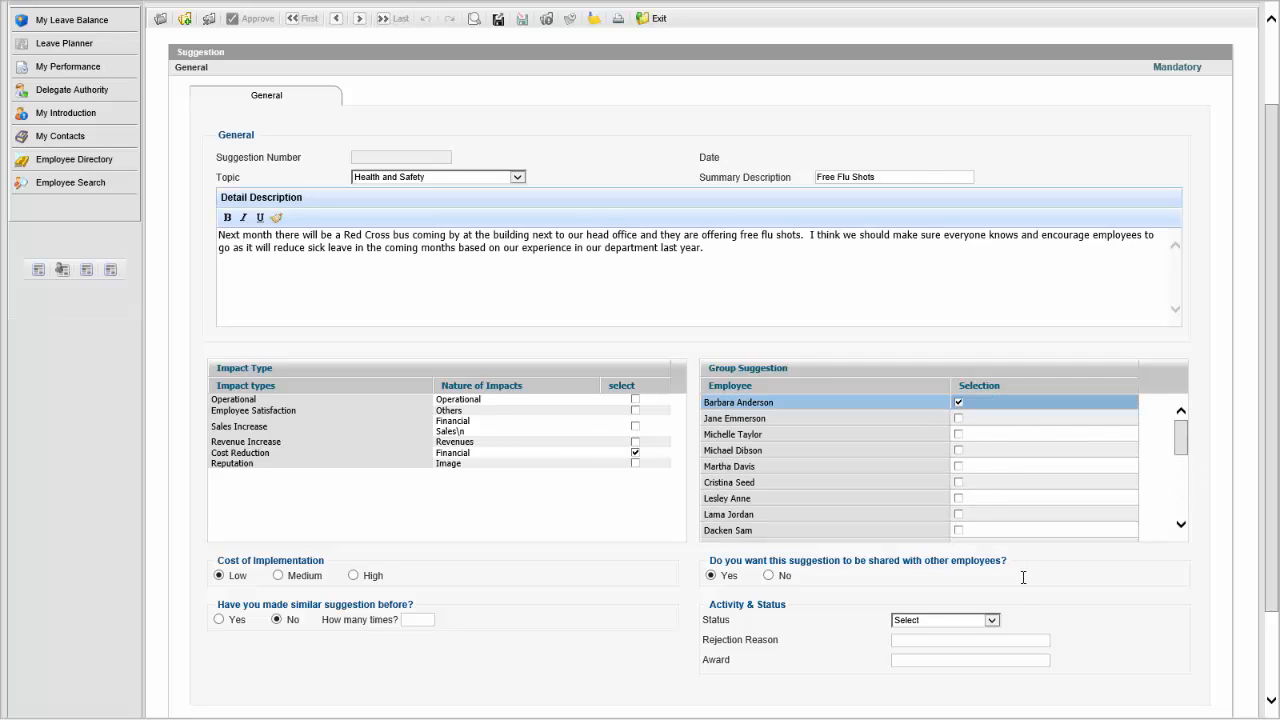
# Check the suggestion's available status options and add the completed suggestion.
pyautogui.click(992, 621)
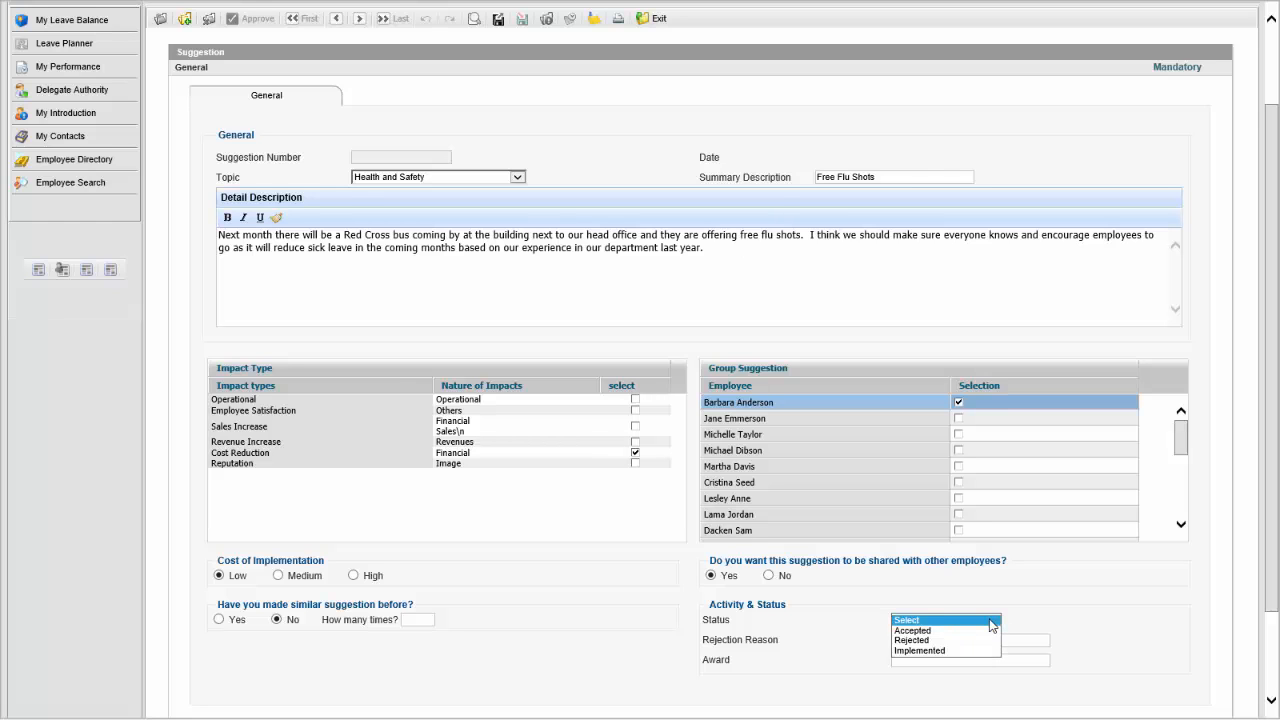
pyautogui.scroll(2, 763, 443)
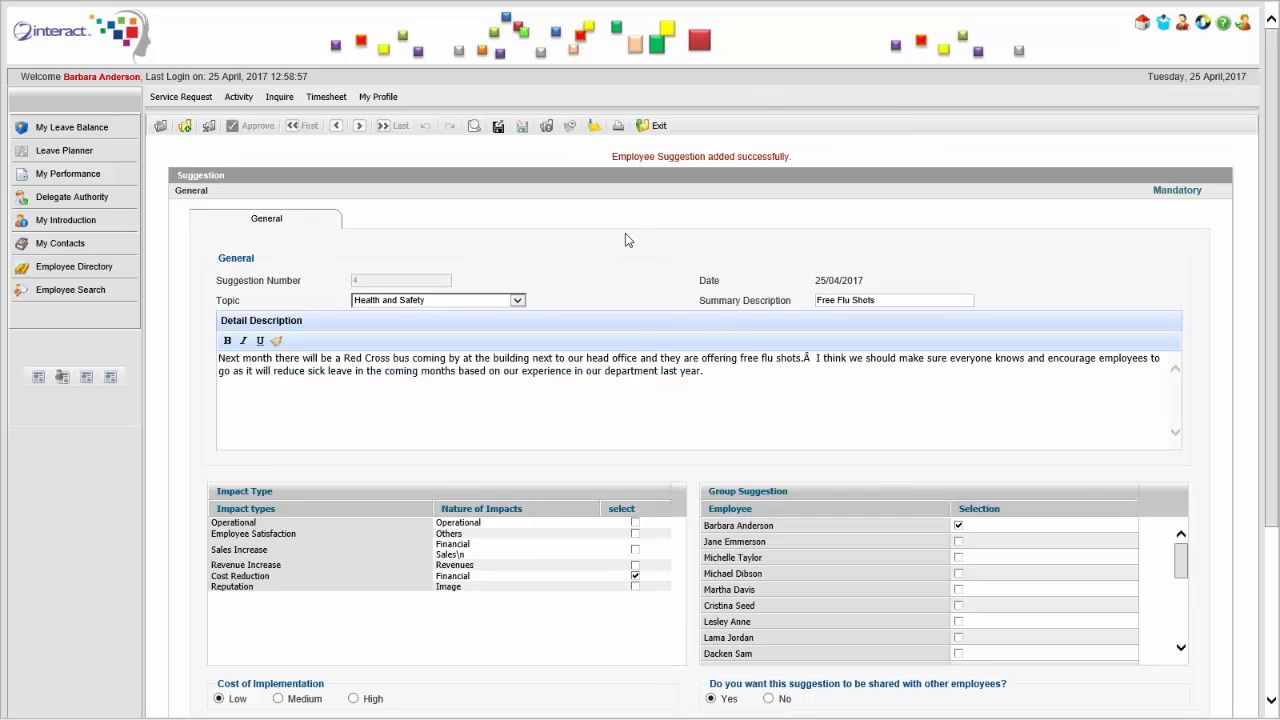
# Exit the submitted suggestion form and open the pending Free Flu Shots suggestion for assessment.
pyautogui.click(659, 126)
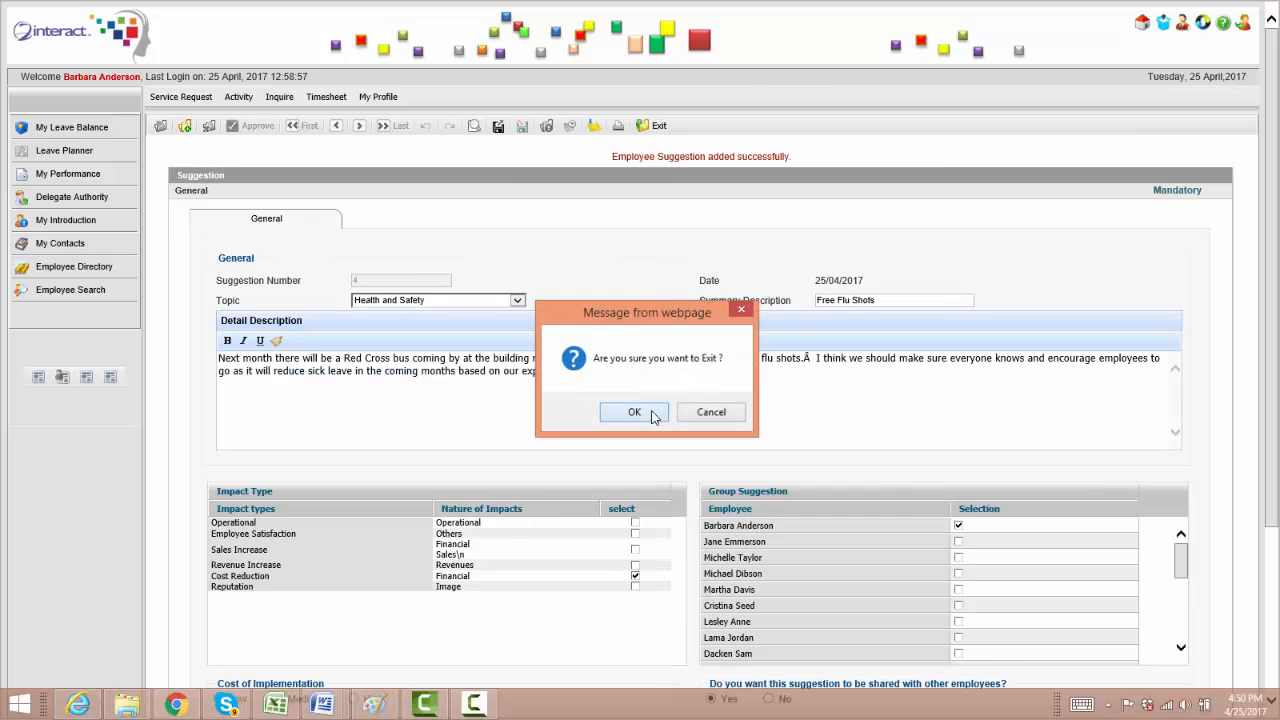
pyautogui.click(634, 412)
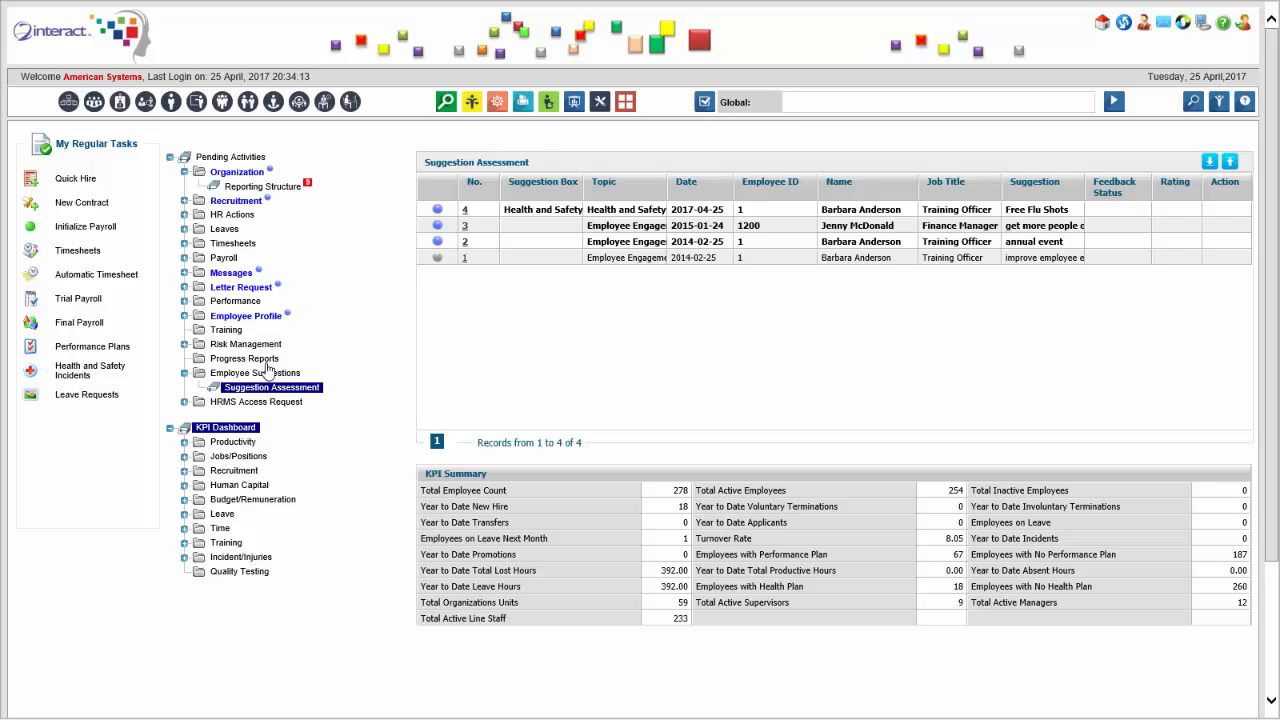
pyautogui.click(466, 213)
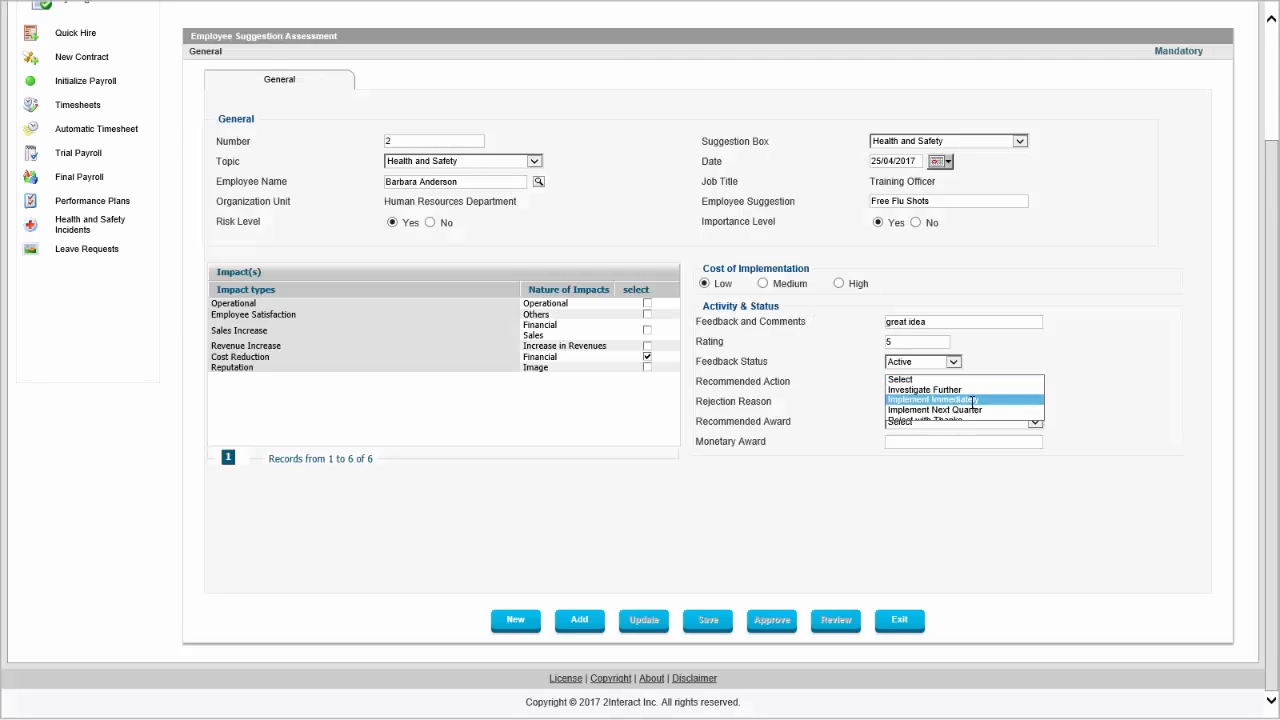
# Fill in the assessment with feedback "great idea", rating 5, status Active, recommended action Implement Immediately and award Book, and add it.
pyautogui.click(973, 400)
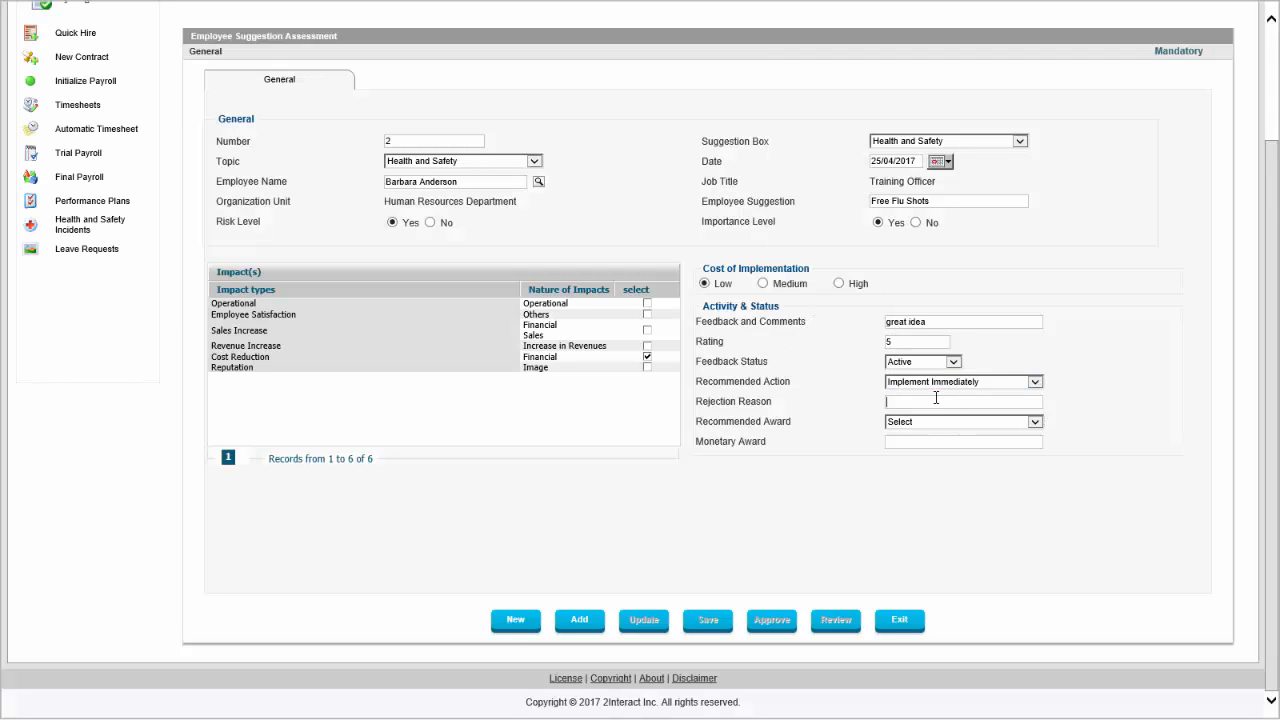
pyautogui.click(940, 424)
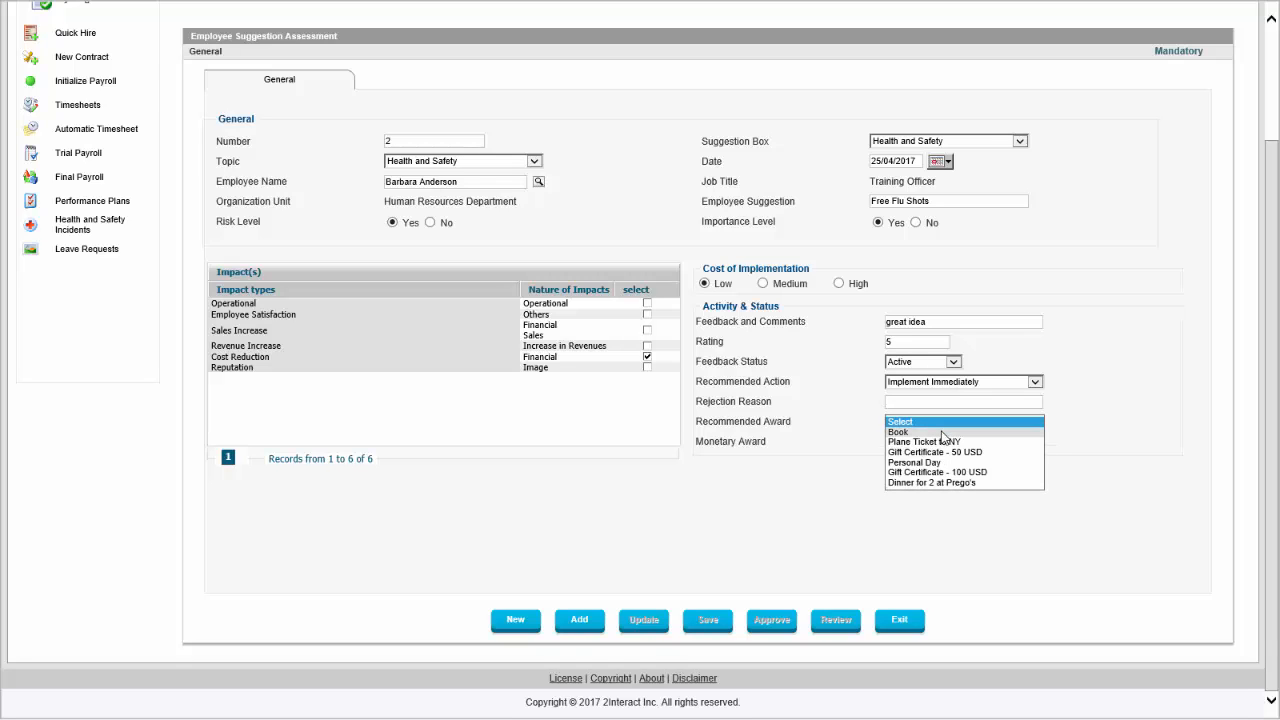
pyautogui.click(941, 433)
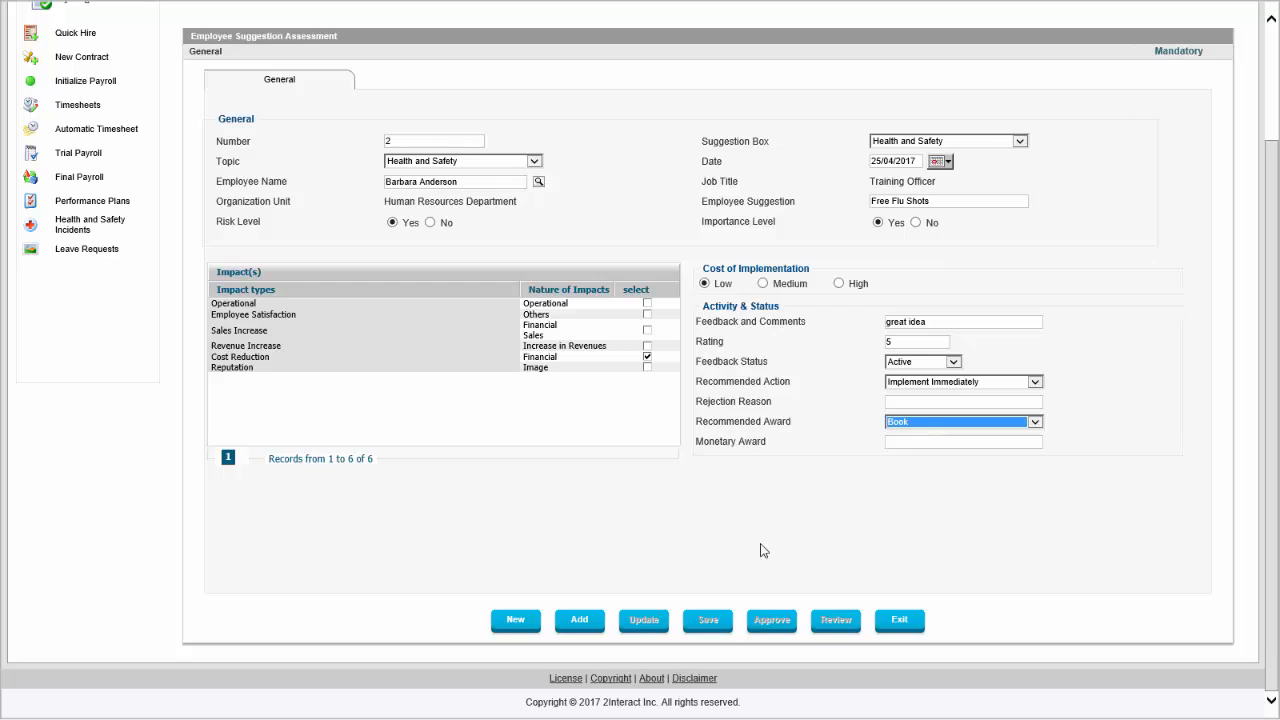
pyautogui.click(580, 620)
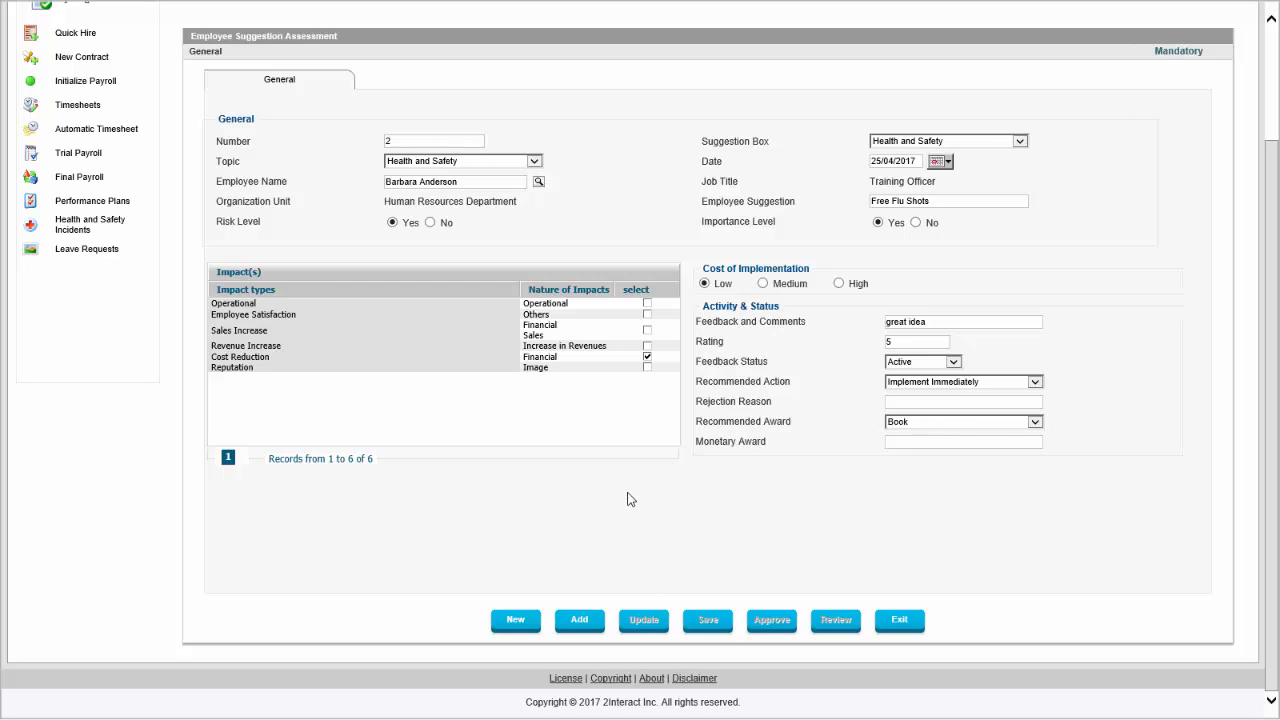